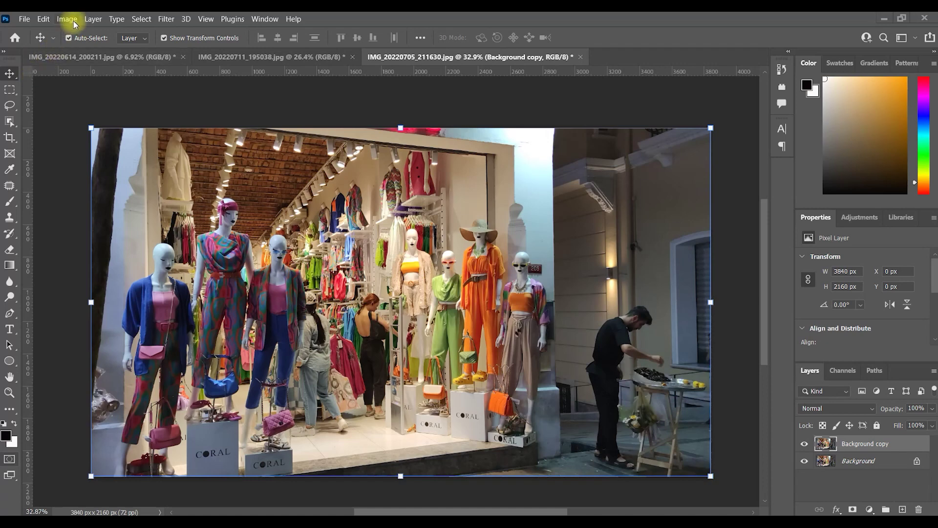
Step: Check the photo's current pixel dimensions in Image Size, closing without changes
{"action": "left_click", "coordinate": [67, 19]}
{"action": "left_click", "coordinate": [106, 101]}
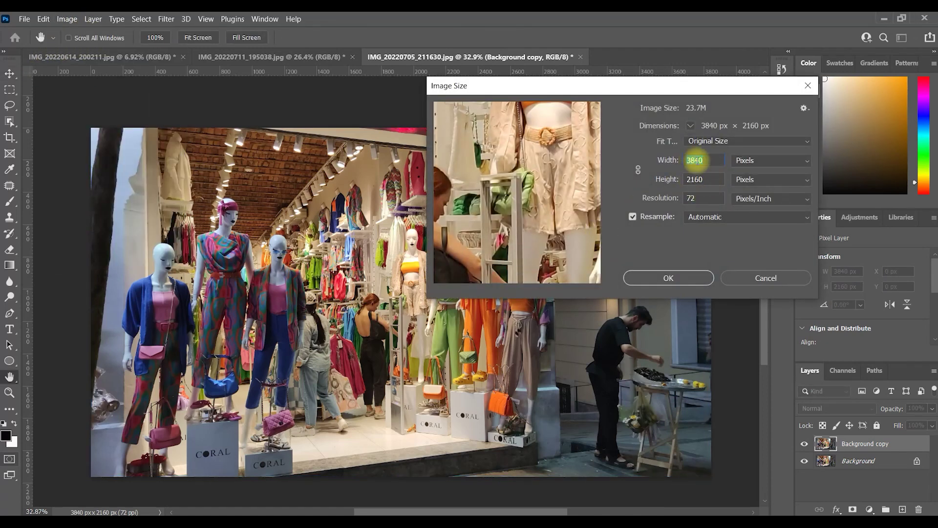
{"action": "left_click", "coordinate": [777, 278]}
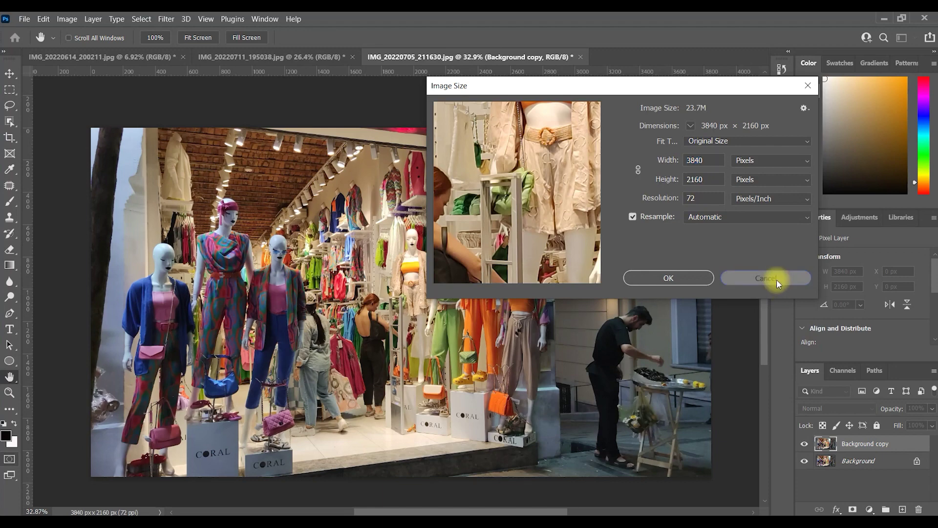
Step: Select the right, orange-hat, green and beige mannequins with Object Selection
{"action": "left_click", "coordinate": [10, 122]}
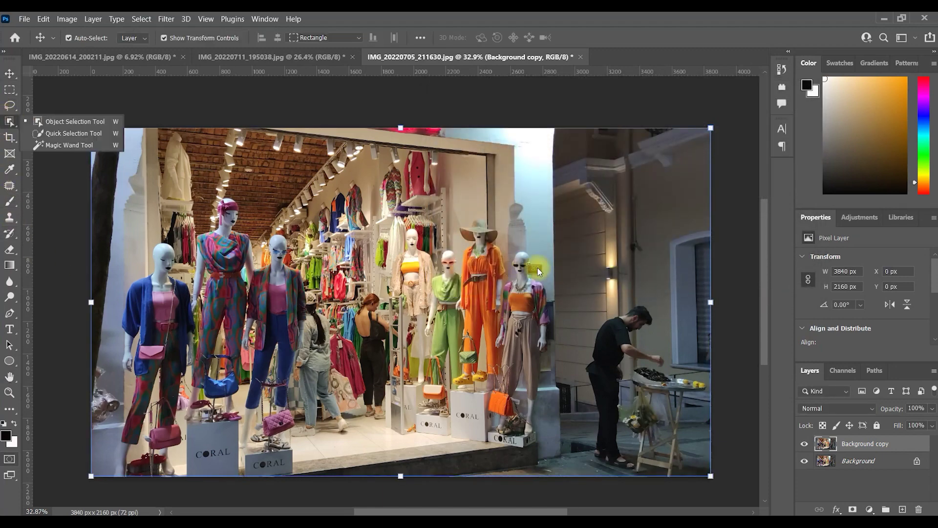
{"action": "scroll", "coordinate": [525, 320], "scroll_direction": "up", "scroll_amount": 3}
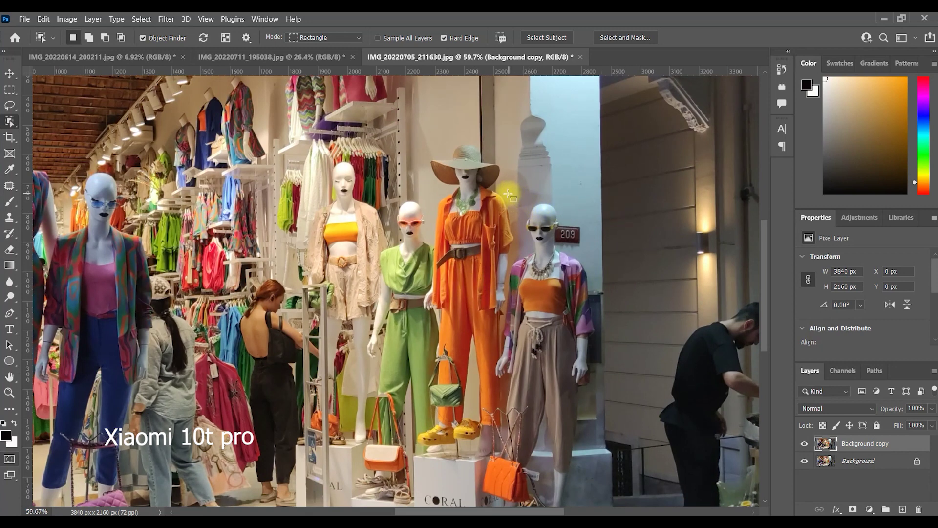
{"action": "left_click_drag", "start_coordinate": [508, 194], "coordinate": [596, 473]}
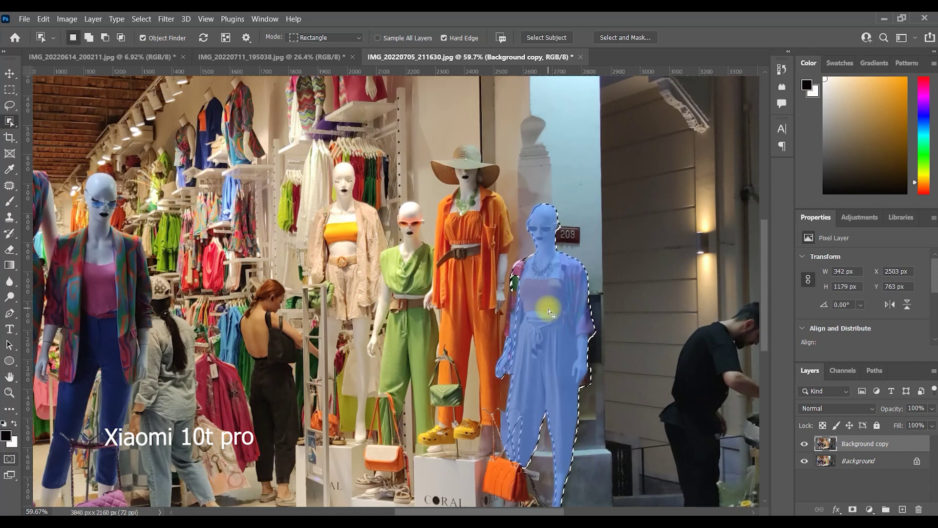
{"action": "left_click", "coordinate": [547, 308], "text": "shift"}
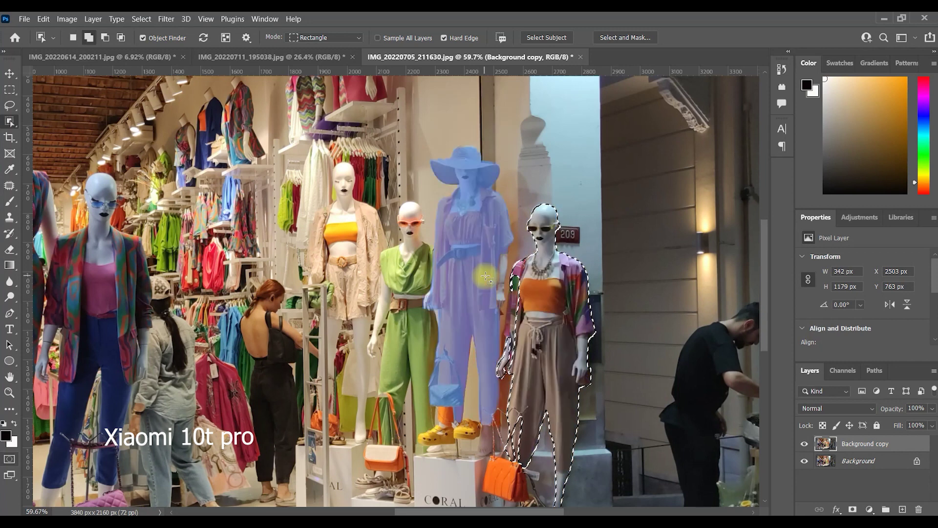
{"action": "left_click", "coordinate": [486, 277]}
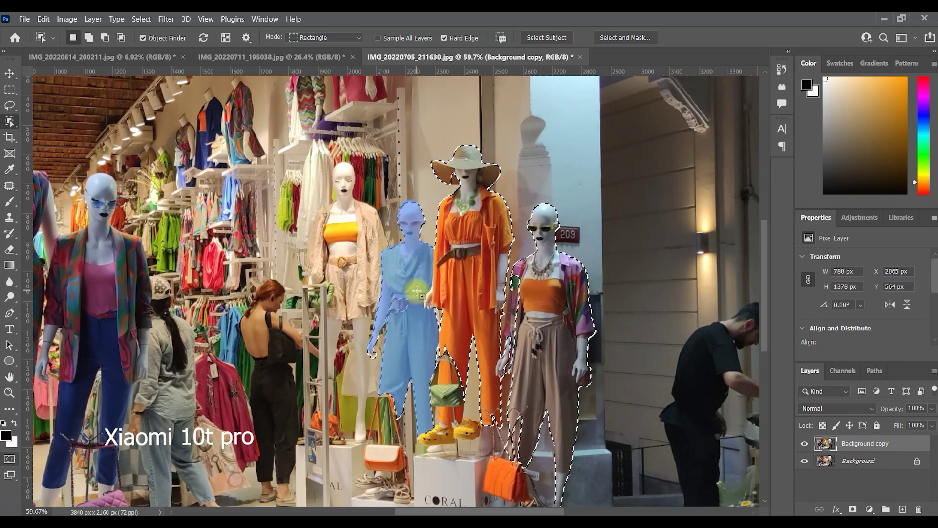
{"action": "left_click", "coordinate": [417, 292]}
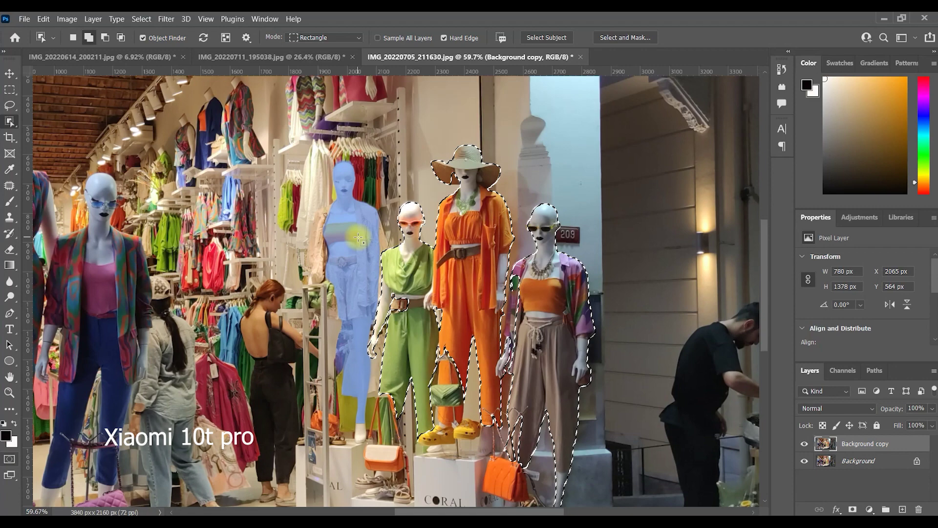
{"action": "left_click", "coordinate": [359, 239]}
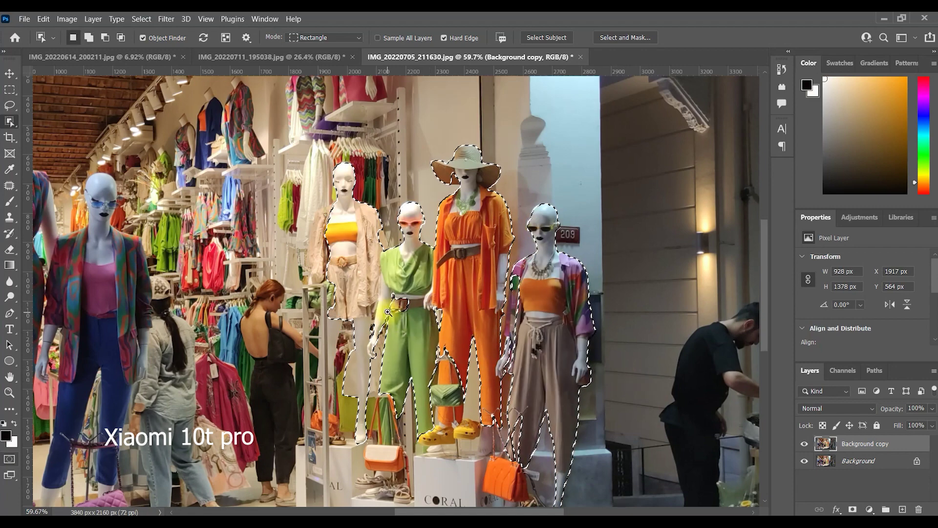
{"action": "scroll", "coordinate": [388, 312], "scroll_direction": "up", "scroll_amount": 10}
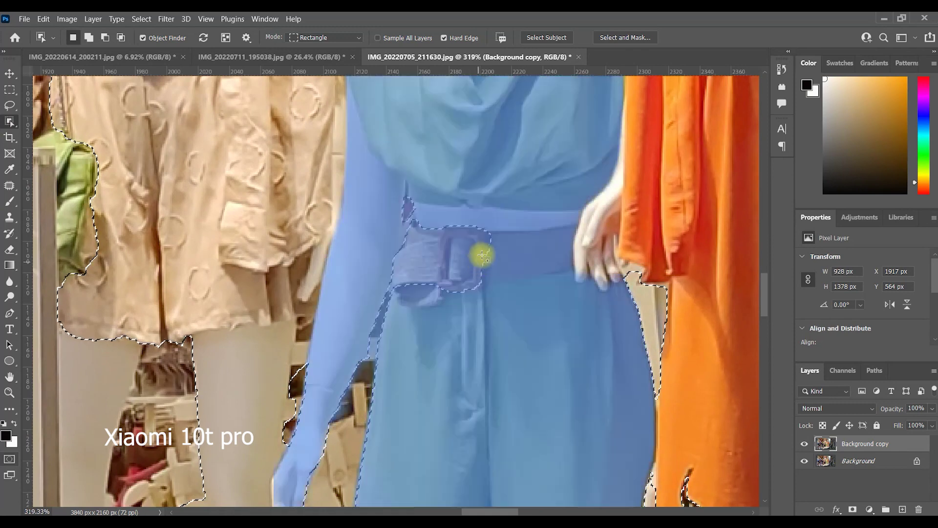
Step: Add the missed belt area and remove the background gap between the legs
{"action": "left_click_drag", "start_coordinate": [506, 205], "coordinate": [386, 324]}
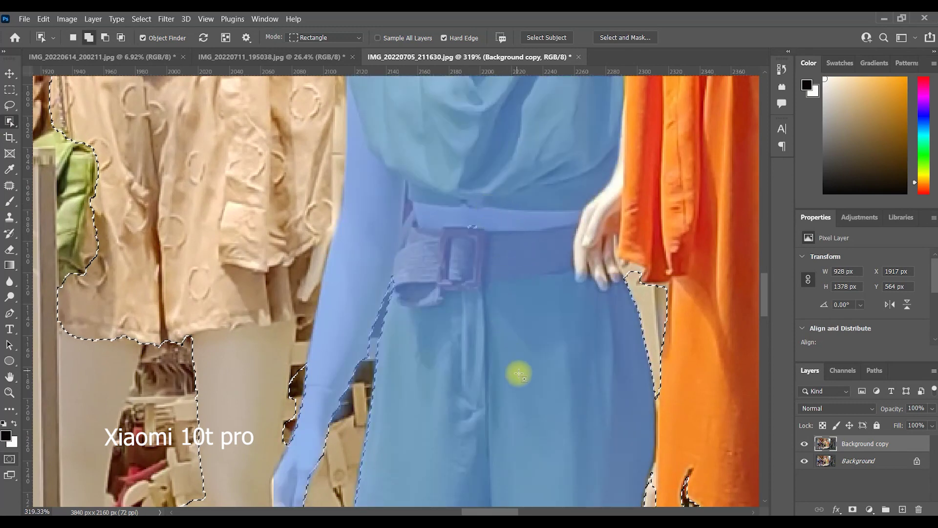
{"action": "left_click_drag", "start_coordinate": [518, 391], "coordinate": [593, 245]}
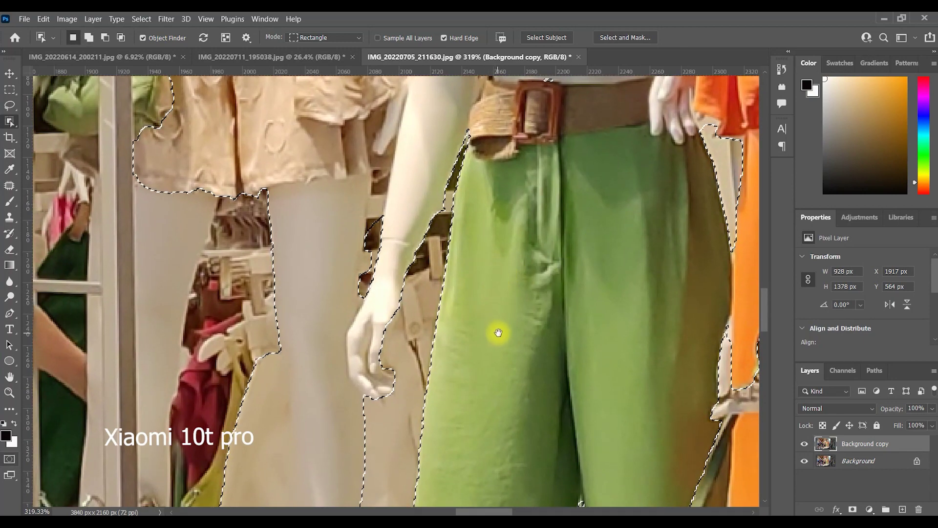
{"action": "left_click_drag", "start_coordinate": [497, 331], "coordinate": [550, 185]}
{"action": "scroll", "coordinate": [533, 249], "scroll_direction": "down", "scroll_amount": 5}
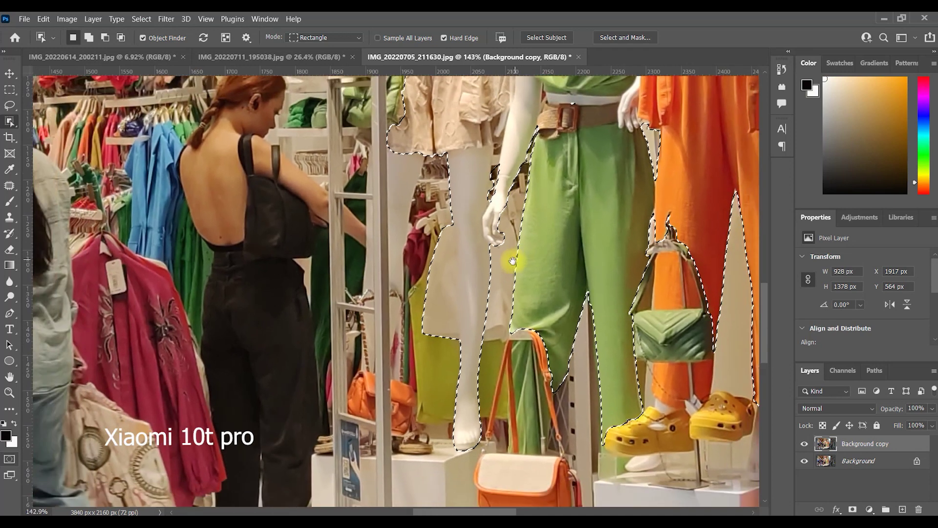
{"action": "left_click_drag", "start_coordinate": [404, 204], "coordinate": [462, 357]}
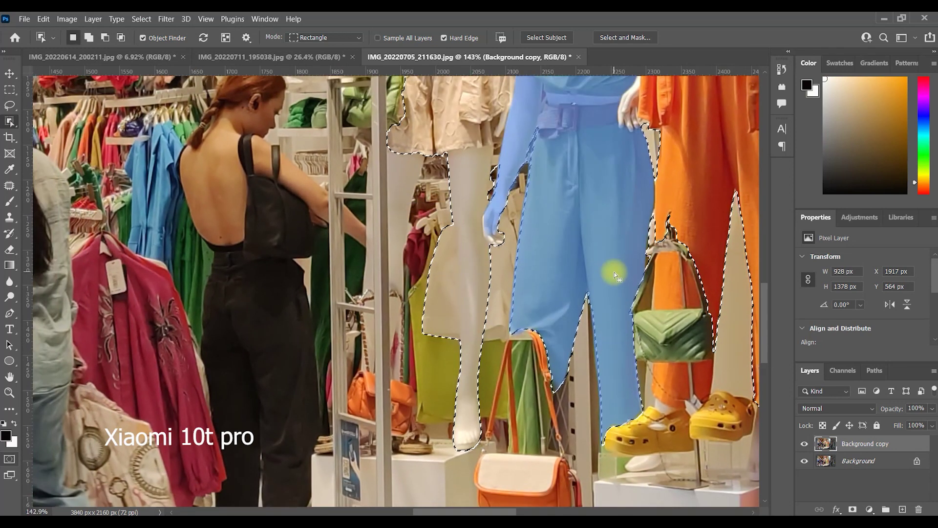
Step: Add a missed strip of the right mannequin to the selection
{"action": "left_click_drag", "start_coordinate": [616, 327], "coordinate": [499, 304]}
{"action": "left_click_drag", "start_coordinate": [488, 339], "coordinate": [445, 307]}
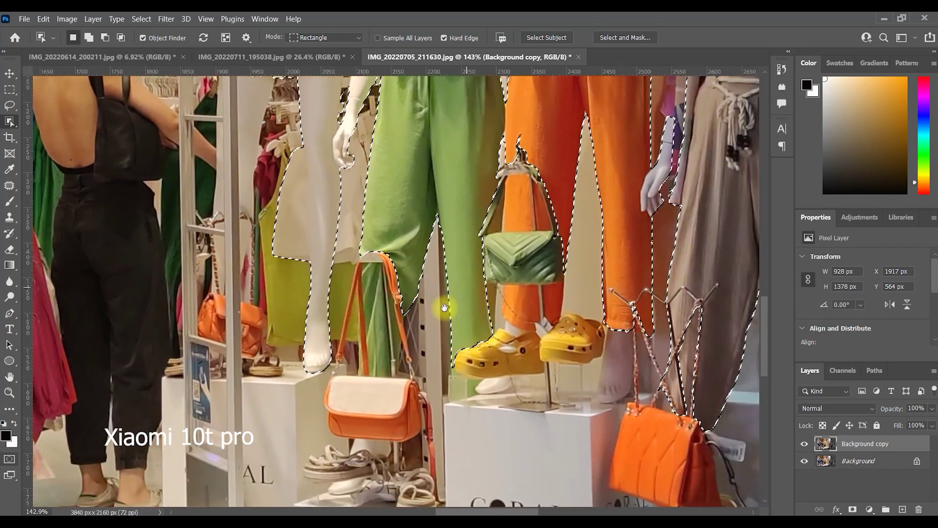
{"action": "left_click_drag", "start_coordinate": [611, 191], "coordinate": [507, 259]}
{"action": "left_click_drag", "start_coordinate": [549, 308], "coordinate": [482, 213]}
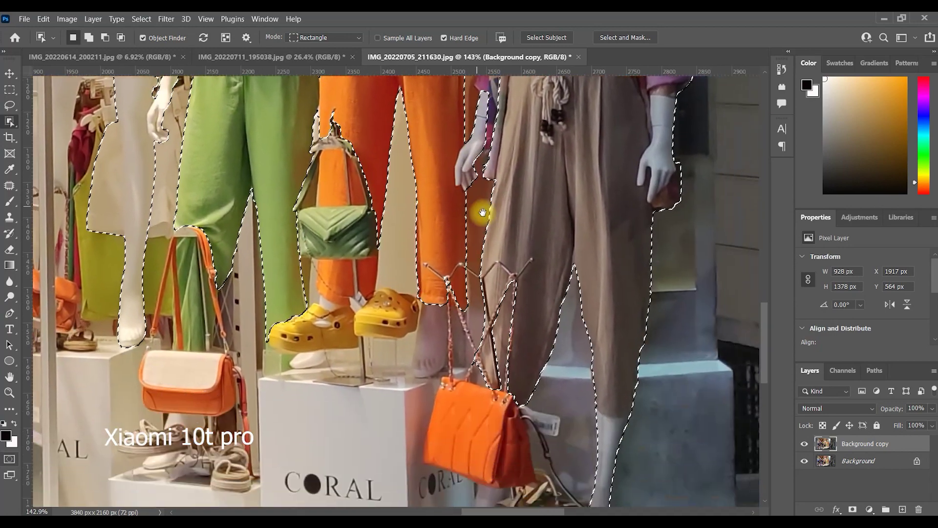
{"action": "mouse_move", "coordinate": [555, 222]}
{"action": "left_mouse_down"}
{"action": "mouse_move", "coordinate": [510, 279]}
{"action": "mouse_move", "coordinate": [511, 367]}
{"action": "left_mouse_up"}
{"action": "left_click_drag", "start_coordinate": [524, 185], "coordinate": [544, 272]}
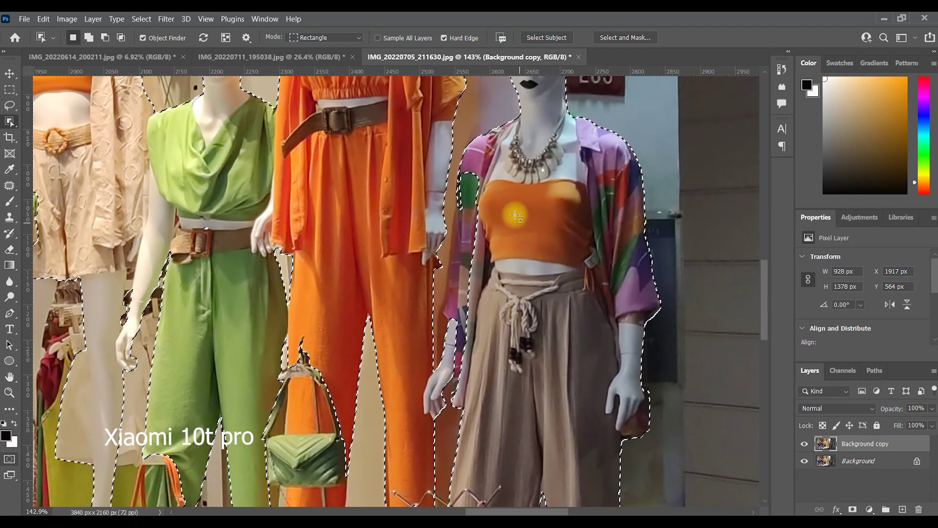
{"action": "left_click_drag", "start_coordinate": [499, 167], "coordinate": [411, 421]}
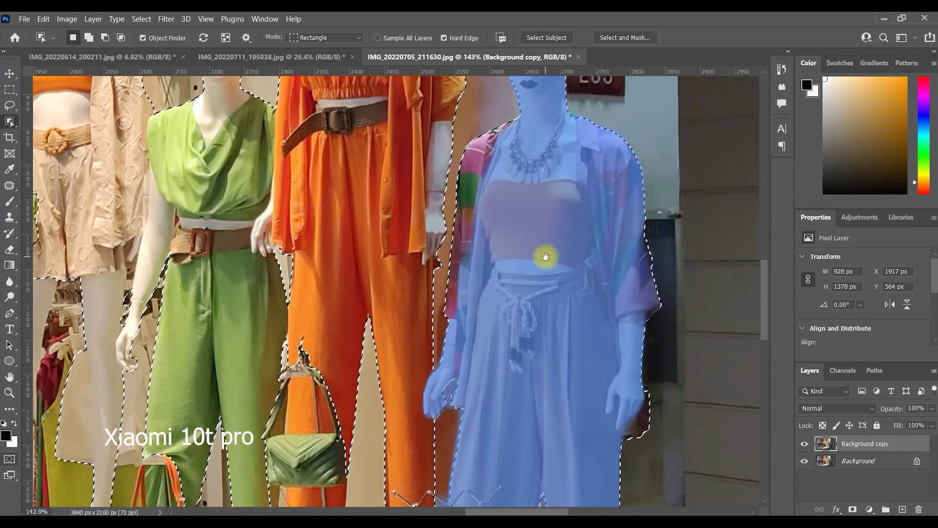
{"action": "left_click_drag", "start_coordinate": [517, 225], "coordinate": [574, 350]}
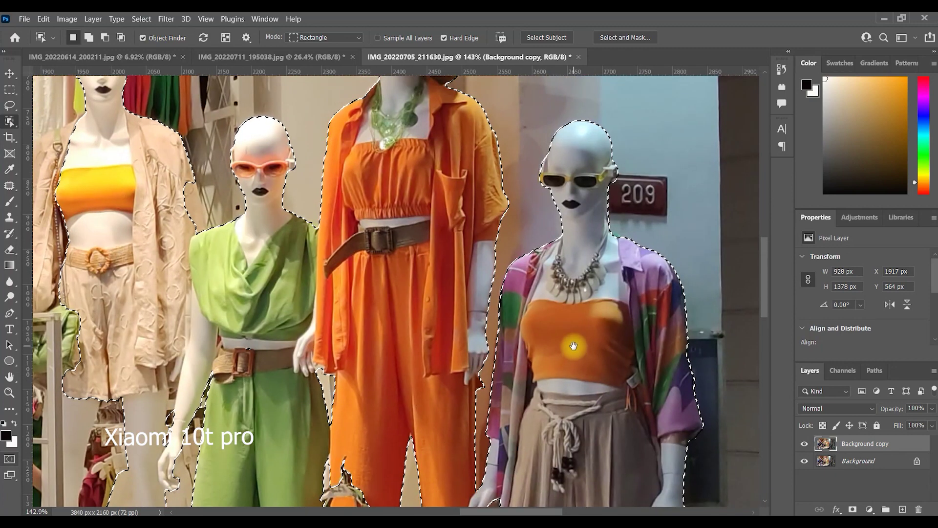
Step: Fix the selection in the small area under the hat brim
{"action": "left_click_drag", "start_coordinate": [543, 302], "coordinate": [590, 343]}
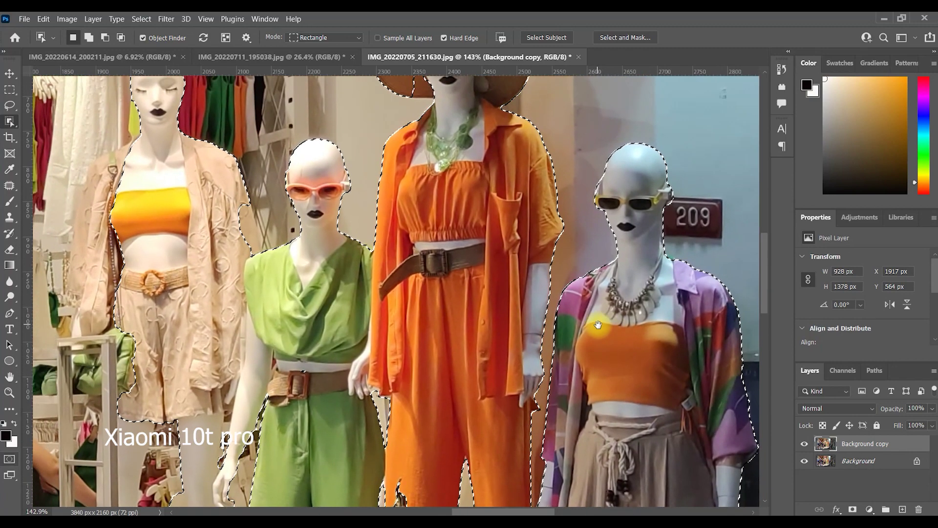
{"action": "left_click_drag", "start_coordinate": [487, 268], "coordinate": [513, 299]}
{"action": "left_click_drag", "start_coordinate": [498, 234], "coordinate": [523, 318]}
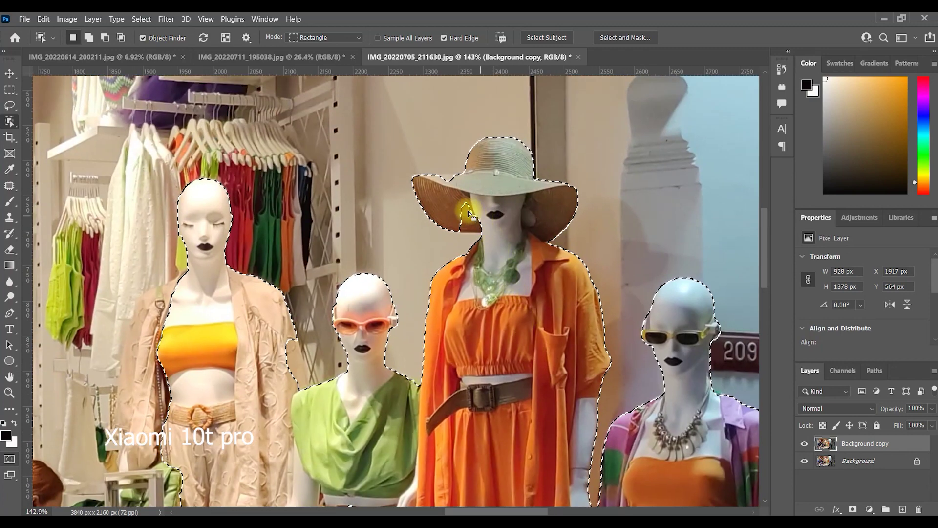
{"action": "left_click_drag", "start_coordinate": [445, 199], "coordinate": [497, 240]}
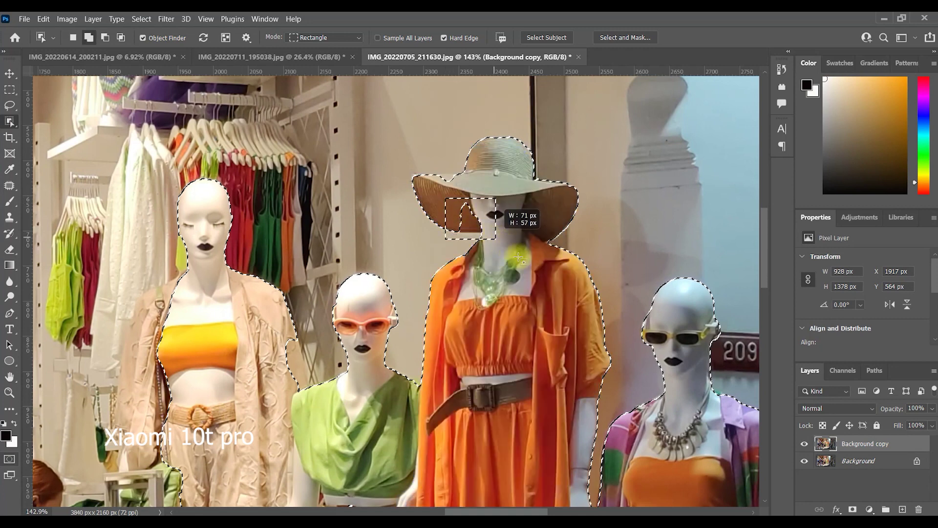
{"action": "mouse_move", "coordinate": [445, 201]}
{"action": "left_mouse_down"}
{"action": "mouse_move", "coordinate": [482, 226]}
{"action": "mouse_move", "coordinate": [493, 252]}
{"action": "left_mouse_up"}
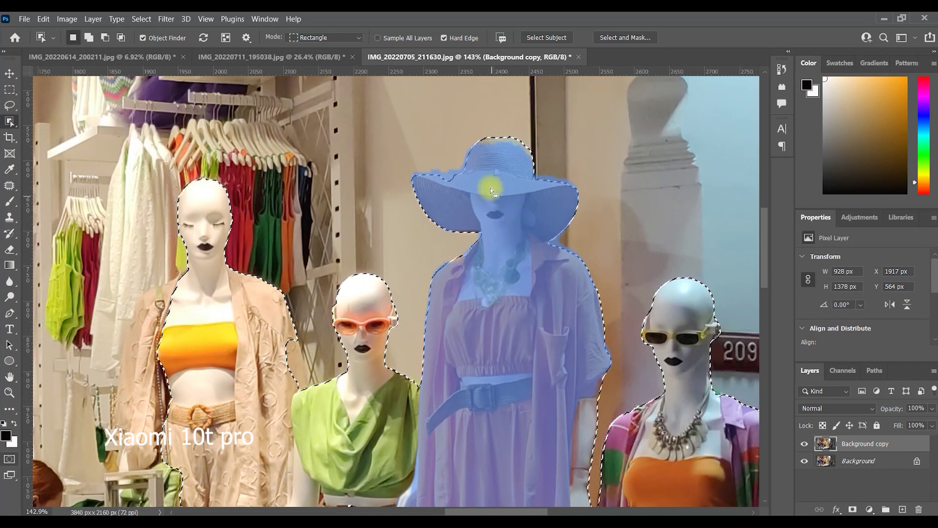
Step: Add the left beige mannequin's torso and the green mannequin to the selection
{"action": "left_click_drag", "start_coordinate": [409, 361], "coordinate": [434, 355]}
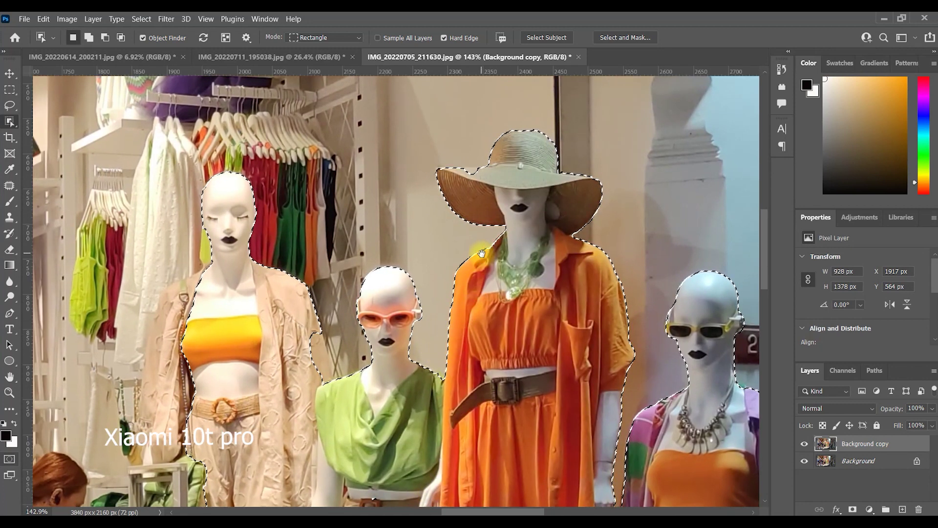
{"action": "left_click_drag", "start_coordinate": [446, 348], "coordinate": [523, 262]}
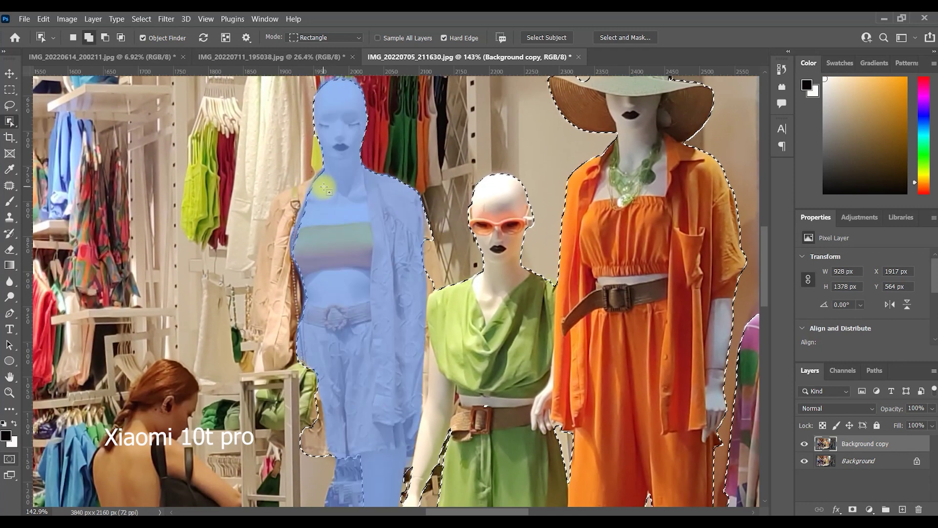
{"action": "left_click_drag", "start_coordinate": [329, 177], "coordinate": [235, 374]}
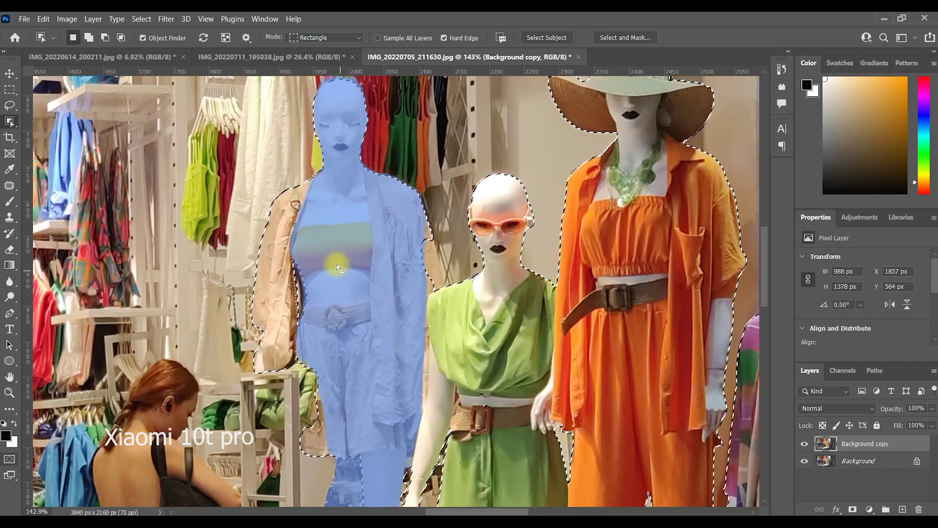
{"action": "left_click_drag", "start_coordinate": [322, 253], "coordinate": [278, 334]}
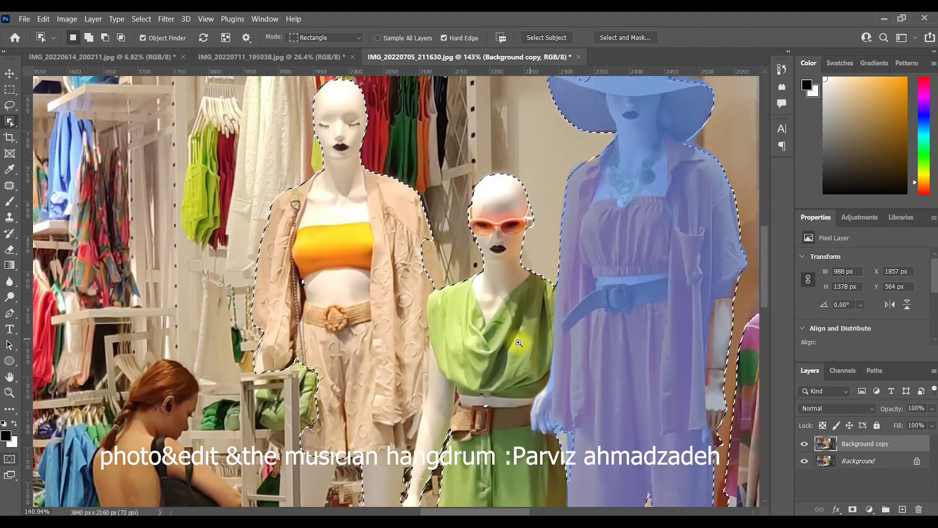
Step: Add the orange, cream and green handbags and the green outfit to the selection
{"action": "scroll", "coordinate": [430, 281], "scroll_direction": "down", "scroll_amount": 4}
{"action": "scroll", "coordinate": [430, 281], "scroll_direction": "down", "scroll_amount": 1}
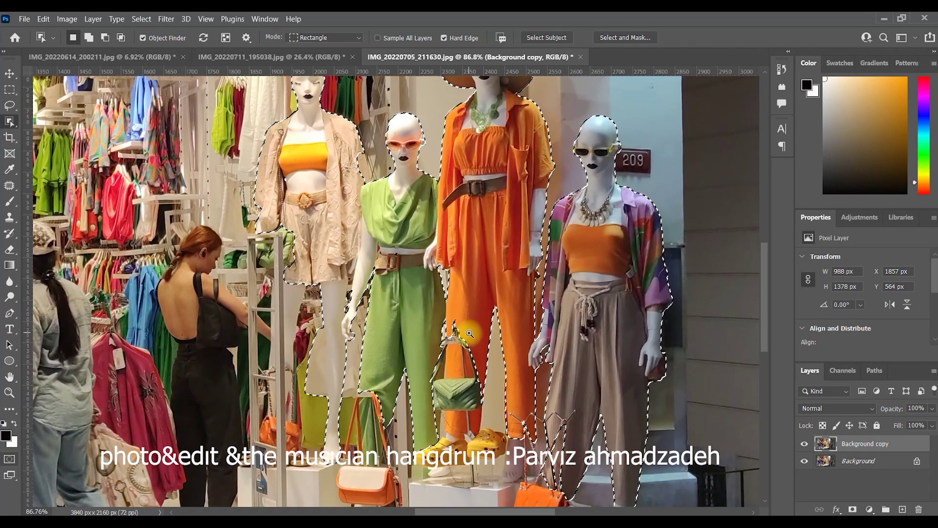
{"action": "scroll", "coordinate": [467, 372], "scroll_direction": "down", "scroll_amount": 1}
{"action": "left_click_drag", "start_coordinate": [467, 372], "coordinate": [430, 289]}
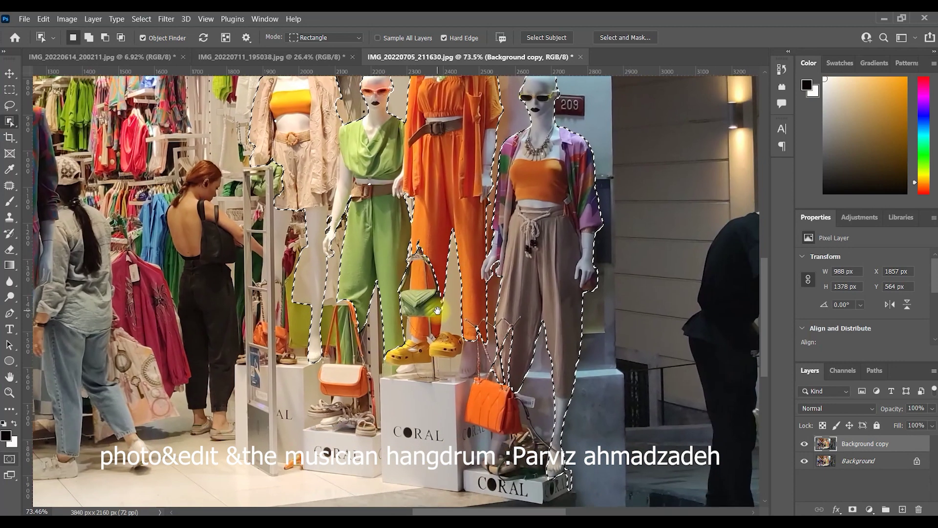
{"action": "key", "text": "shift"}
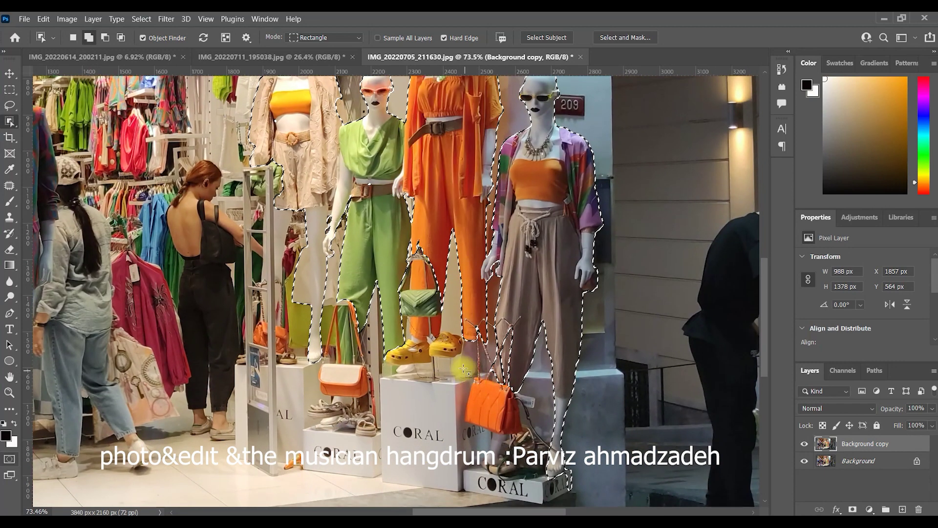
{"action": "left_click_drag", "start_coordinate": [464, 370], "coordinate": [535, 438]}
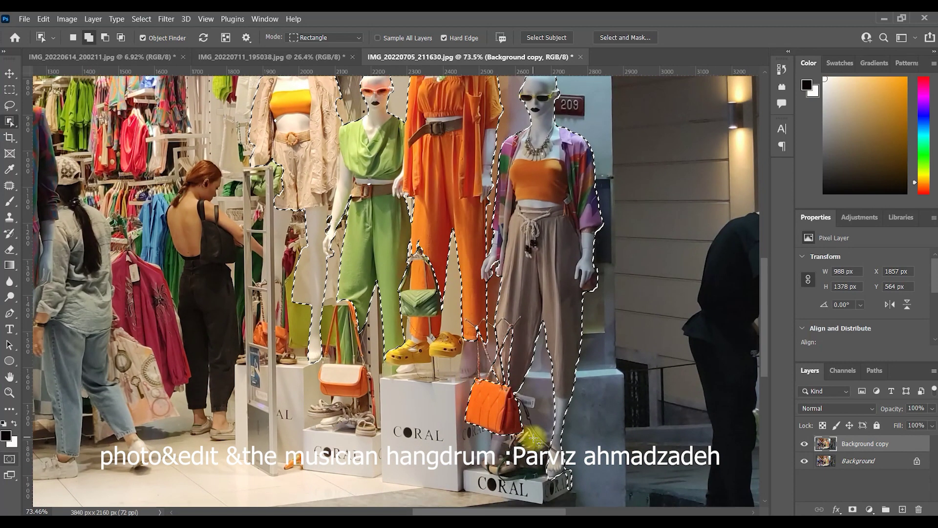
{"action": "mouse_move", "coordinate": [309, 355]}
{"action": "left_mouse_down"}
{"action": "mouse_move", "coordinate": [379, 404]}
{"action": "mouse_move", "coordinate": [383, 374]}
{"action": "left_mouse_up"}
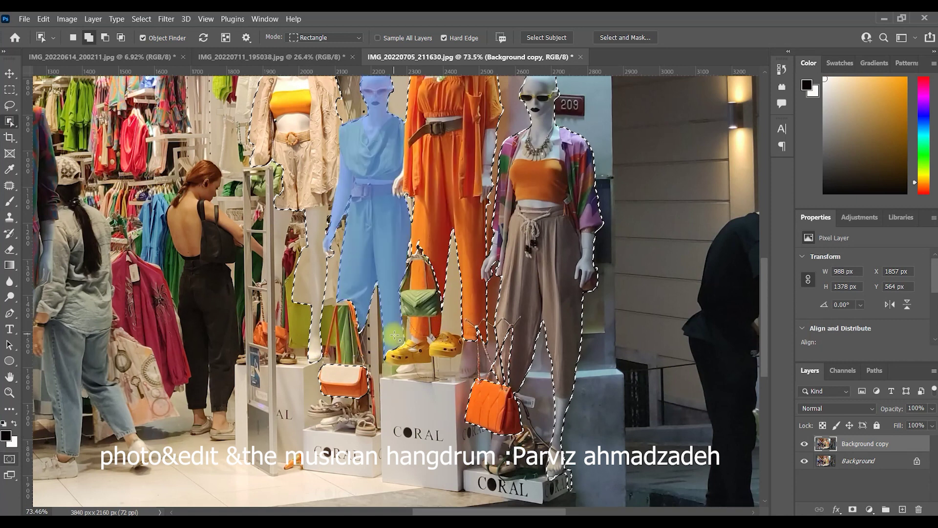
{"action": "left_click", "coordinate": [448, 247]}
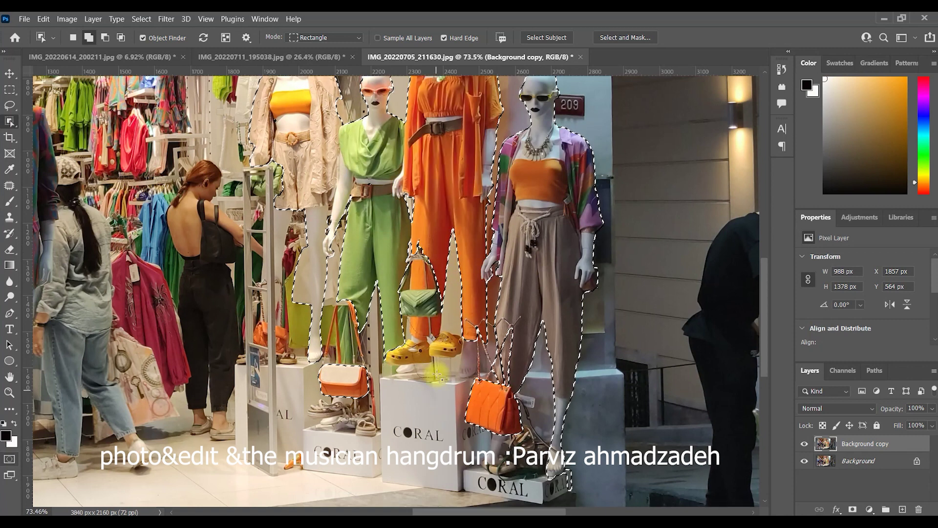
{"action": "left_click_drag", "start_coordinate": [403, 290], "coordinate": [415, 300]}
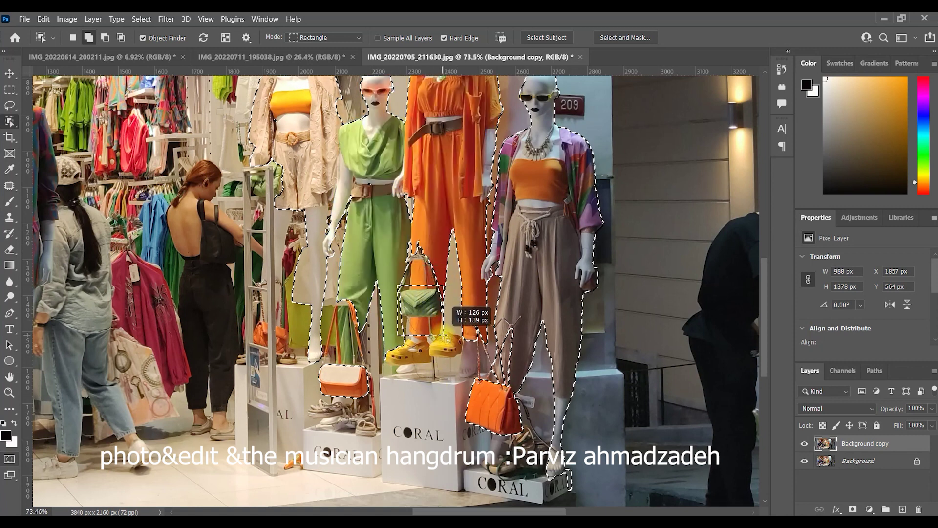
{"action": "left_click_drag", "start_coordinate": [449, 348], "coordinate": [448, 348]}
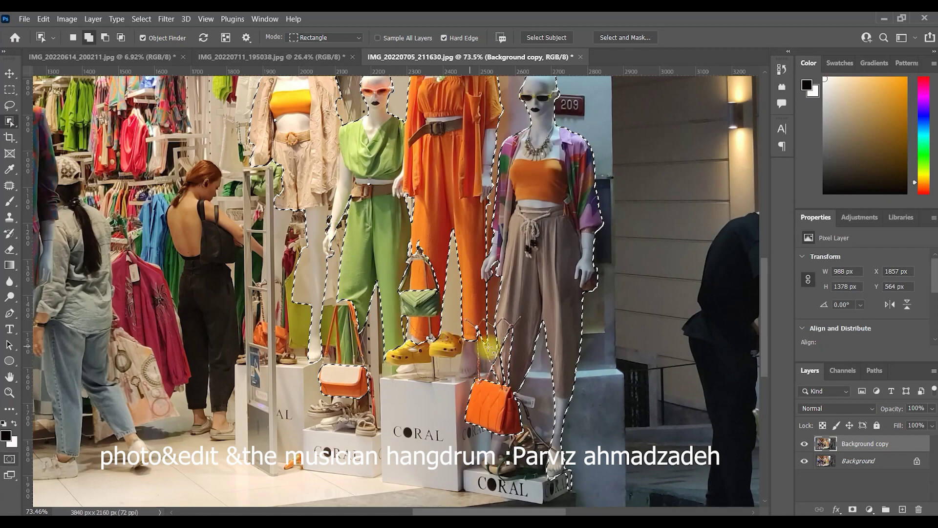
Step: Copy the selected mannequins onto a new layer with Ctrl+J
{"action": "scroll", "coordinate": [524, 340], "scroll_direction": "down", "scroll_amount": 3}
{"action": "scroll", "coordinate": [513, 342], "scroll_direction": "down", "scroll_amount": 2}
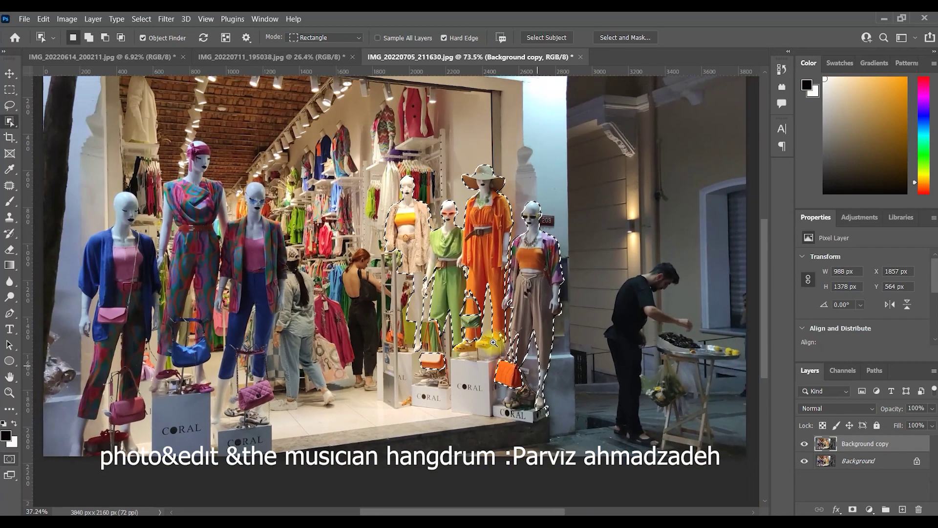
{"action": "scroll", "coordinate": [440, 293], "scroll_direction": "up", "scroll_amount": 2}
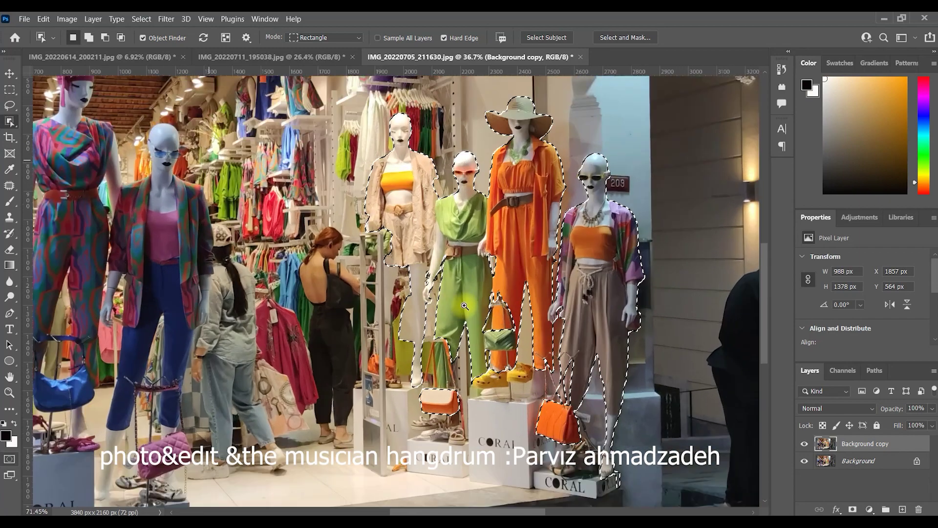
{"action": "scroll", "coordinate": [469, 312], "scroll_direction": "up", "scroll_amount": 2}
{"action": "scroll", "coordinate": [440, 317], "scroll_direction": "down", "scroll_amount": 2}
{"action": "scroll", "coordinate": [440, 317], "scroll_direction": "down", "scroll_amount": 2}
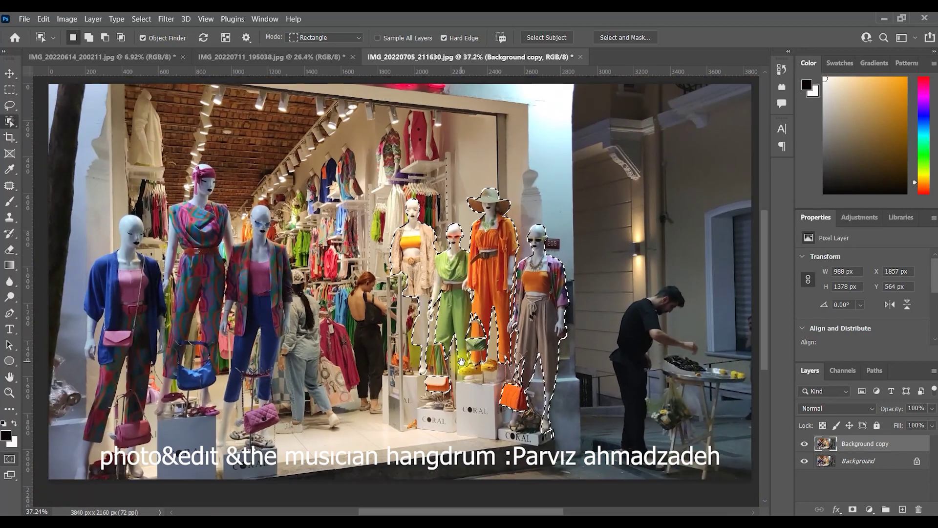
{"action": "key", "text": "ctrl+j"}
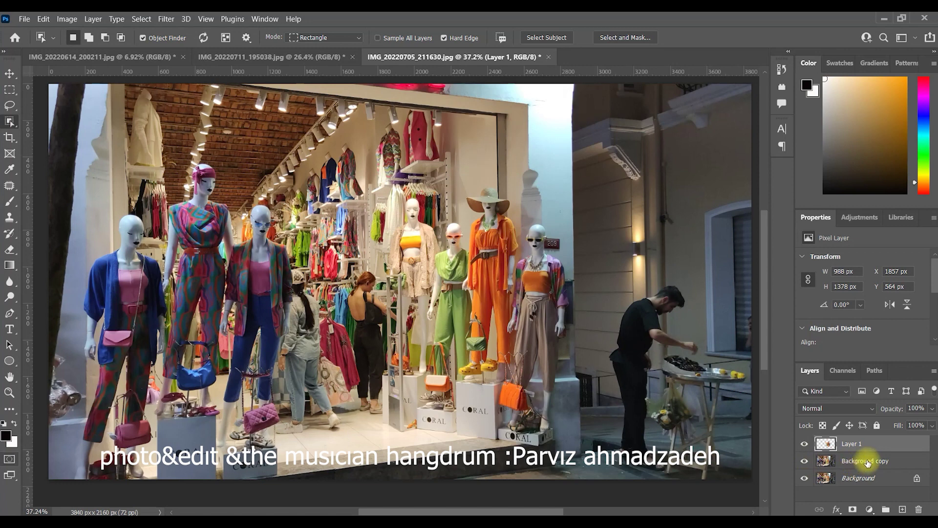
Step: Create an empty Layer 2 and make the background copy the active layer
{"action": "left_click", "coordinate": [868, 463]}
{"action": "left_click", "coordinate": [903, 509]}
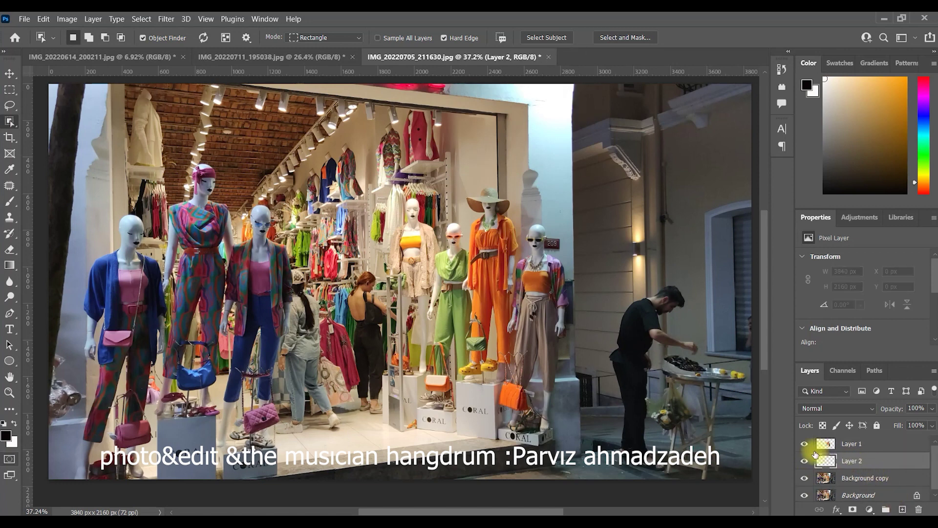
{"action": "left_click", "coordinate": [855, 479]}
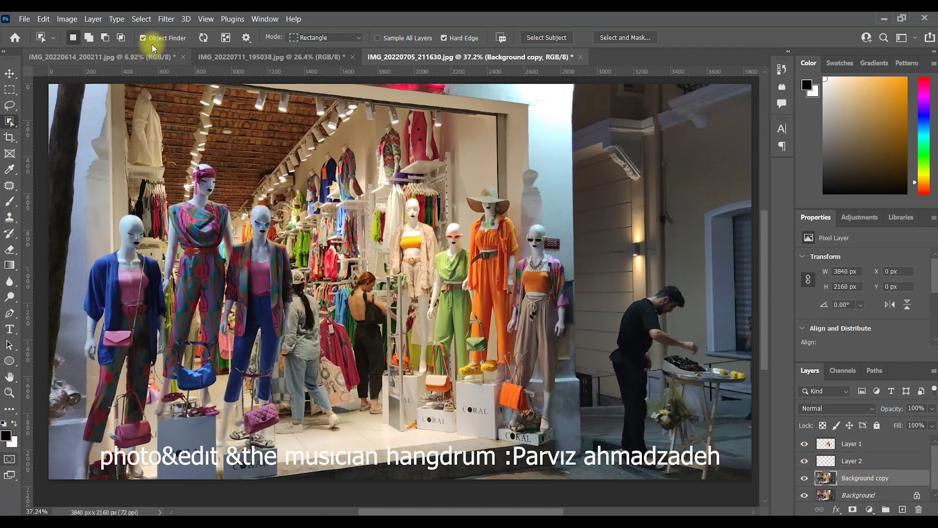
{"action": "left_click", "coordinate": [165, 19]}
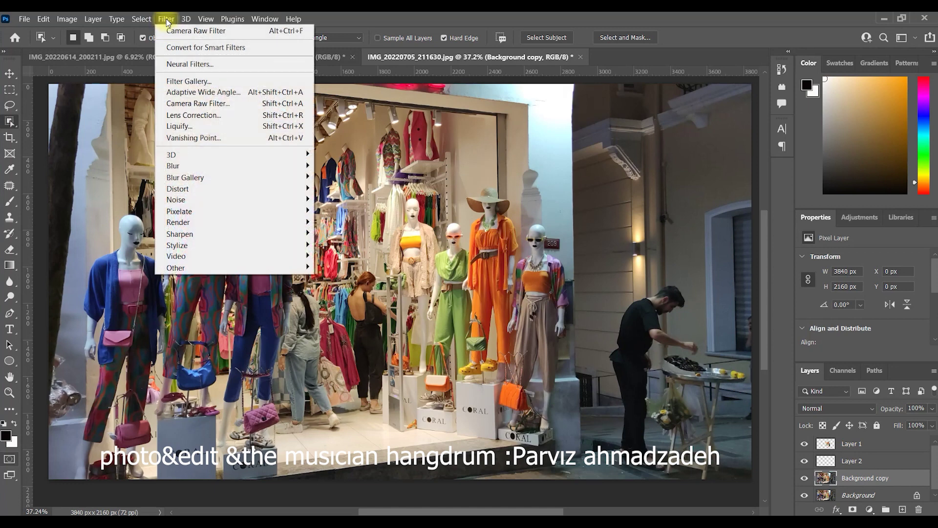
Step: Apply the Camera Raw B&W Red Filter profile at amount 61 to the background copy
{"action": "left_click", "coordinate": [206, 103]}
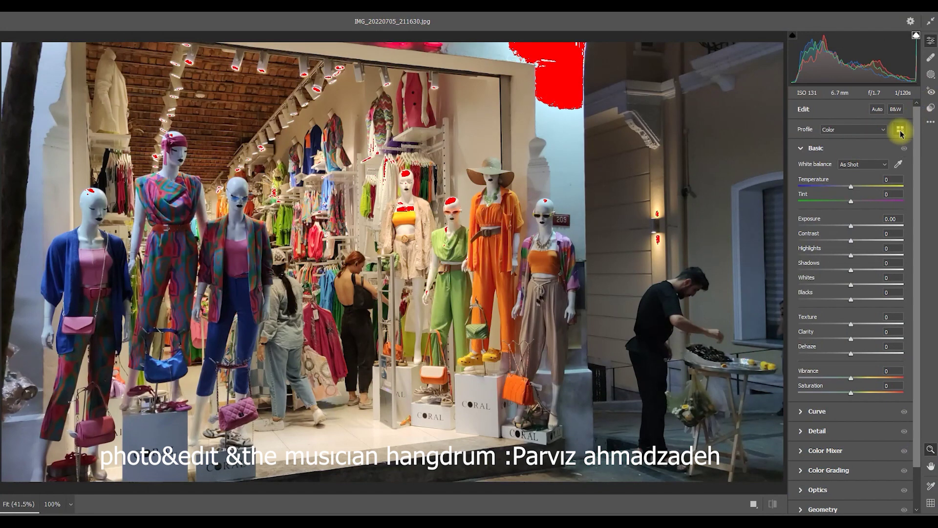
{"action": "left_click", "coordinate": [901, 130]}
{"action": "left_click", "coordinate": [875, 198]}
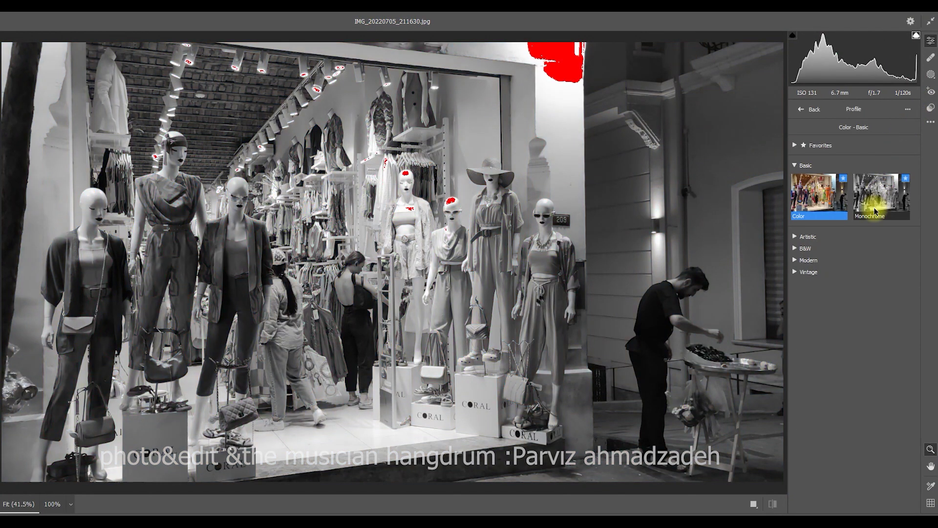
{"action": "left_click", "coordinate": [875, 211]}
{"action": "left_click", "coordinate": [796, 250]}
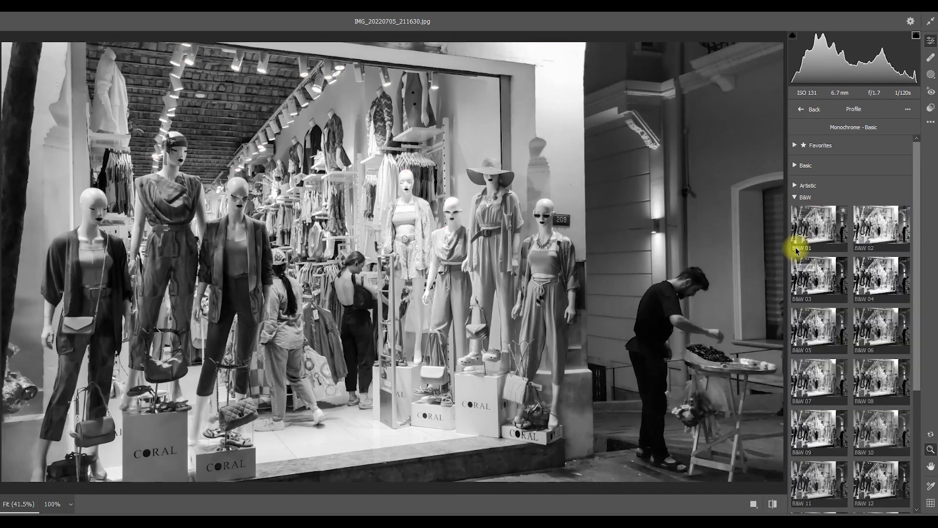
{"action": "left_click", "coordinate": [820, 328]}
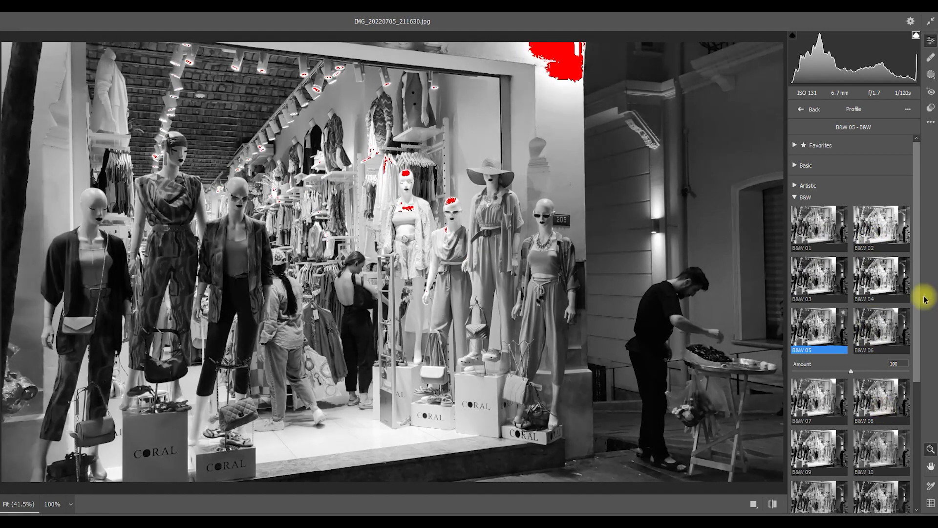
{"action": "left_click_drag", "start_coordinate": [918, 293], "coordinate": [916, 419]}
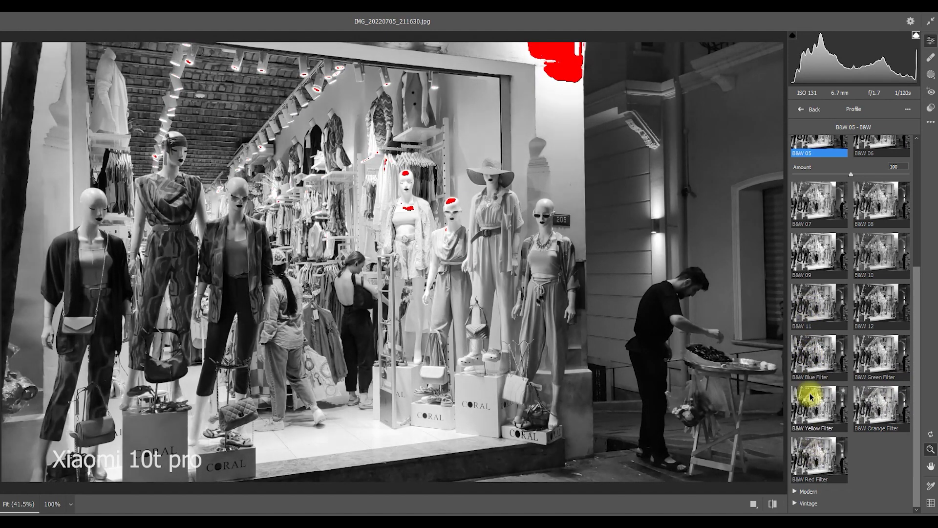
{"action": "left_click", "coordinate": [810, 452]}
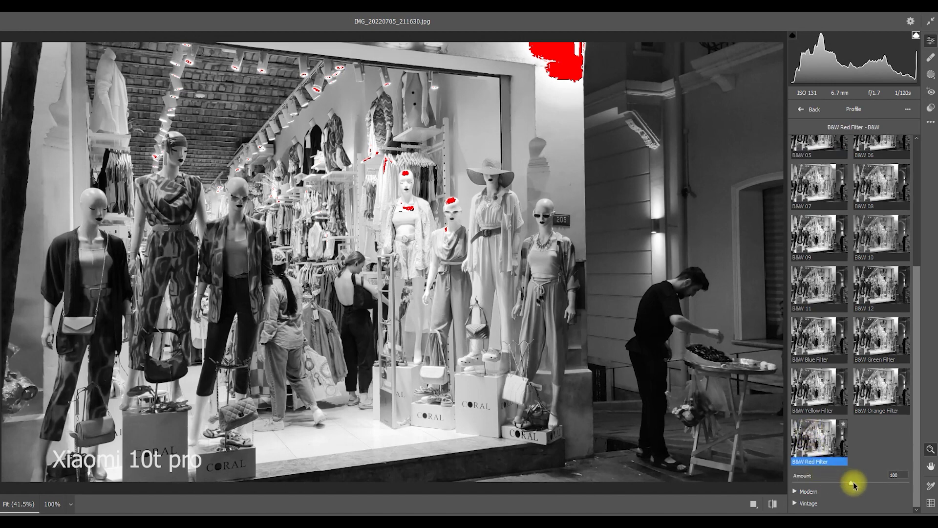
{"action": "left_click_drag", "start_coordinate": [852, 484], "coordinate": [831, 487]}
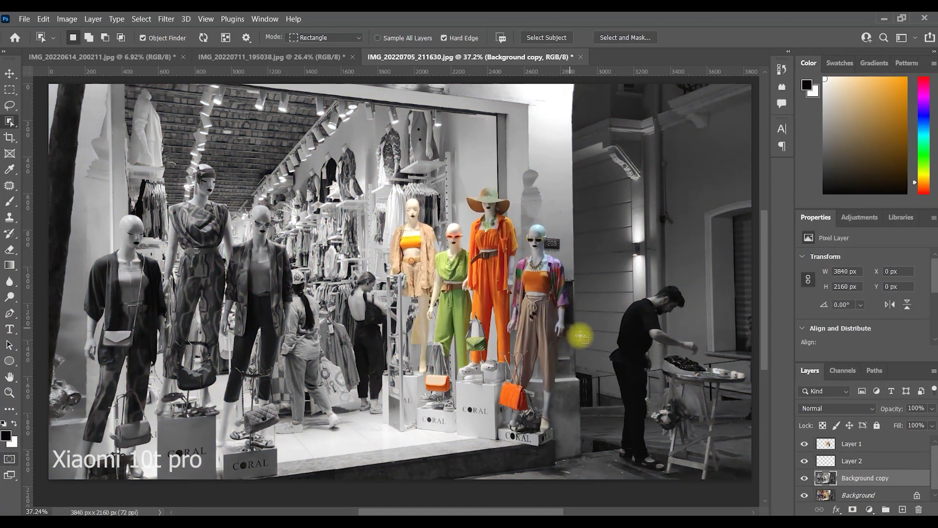
Step: Switch to the Move tool and bring up the Filter menu
{"action": "scroll", "coordinate": [607, 396], "scroll_direction": "down", "scroll_amount": 3}
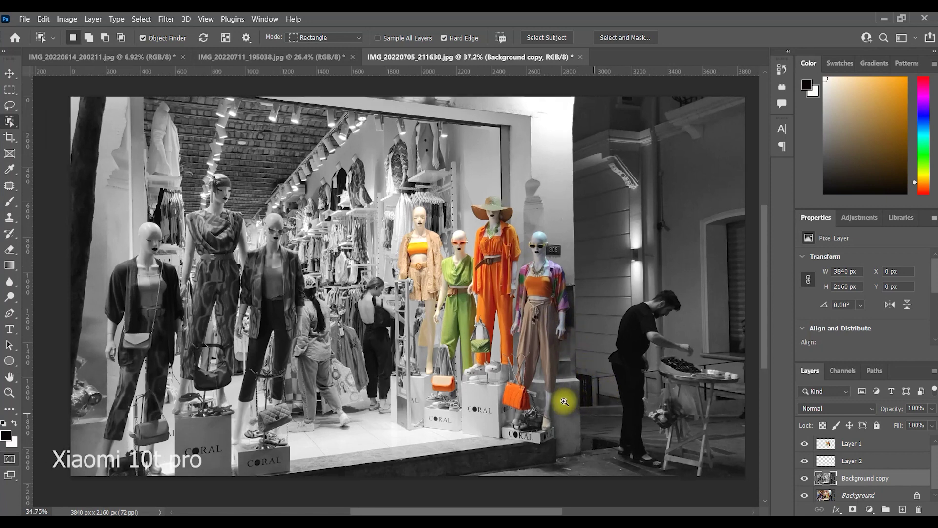
{"action": "scroll", "coordinate": [545, 436], "scroll_direction": "up", "scroll_amount": 2}
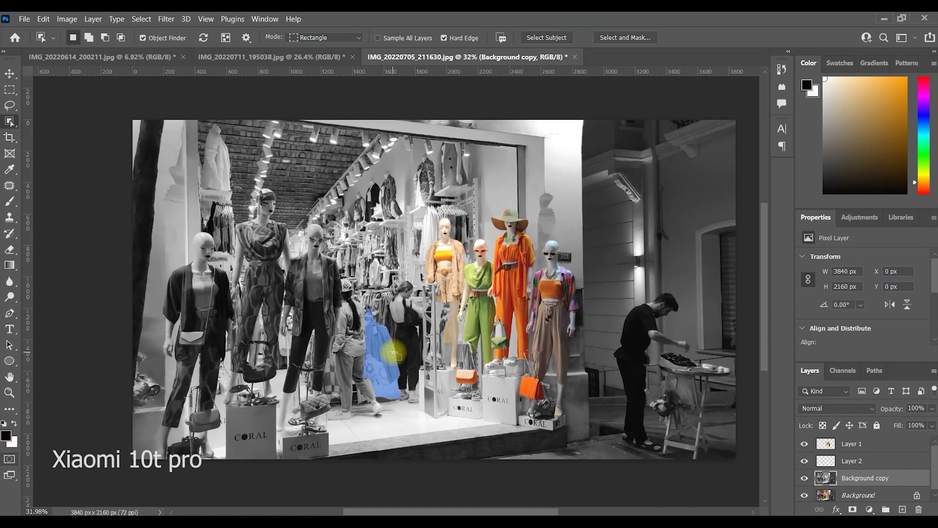
{"action": "left_click", "coordinate": [9, 73]}
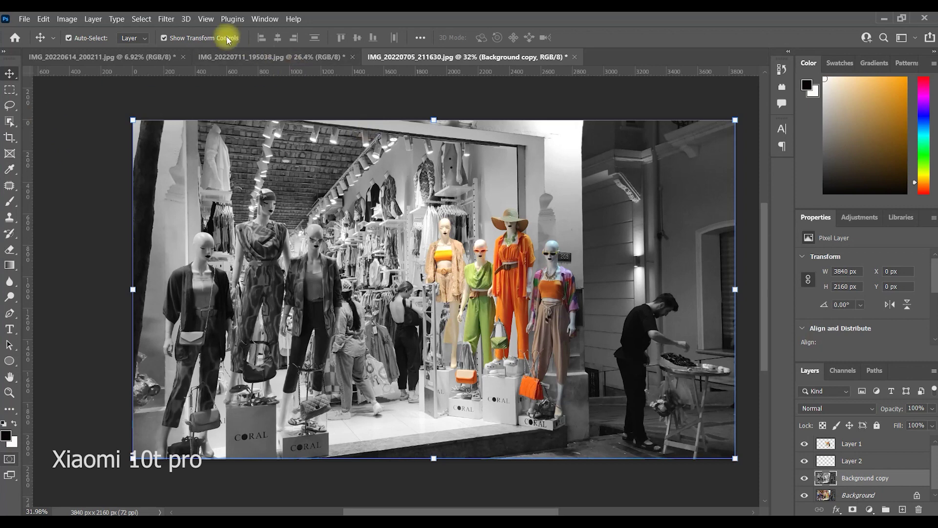
{"action": "left_click", "coordinate": [164, 21]}
Step: In Camera Raw set Highlights -12, Shadows +1, Whites +14, Blacks -28, Texture +19, Clarity +33, Dehaze +9
{"action": "left_click", "coordinate": [226, 103]}
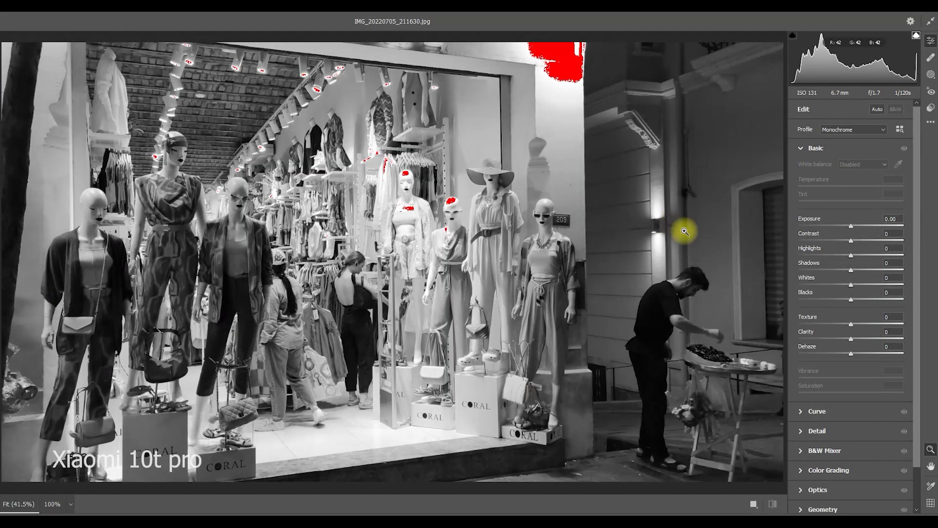
{"action": "mouse_move", "coordinate": [850, 255]}
{"action": "left_mouse_down"}
{"action": "mouse_move", "coordinate": [823, 255]}
{"action": "mouse_move", "coordinate": [840, 256]}
{"action": "mouse_move", "coordinate": [855, 226]}
{"action": "left_mouse_up"}
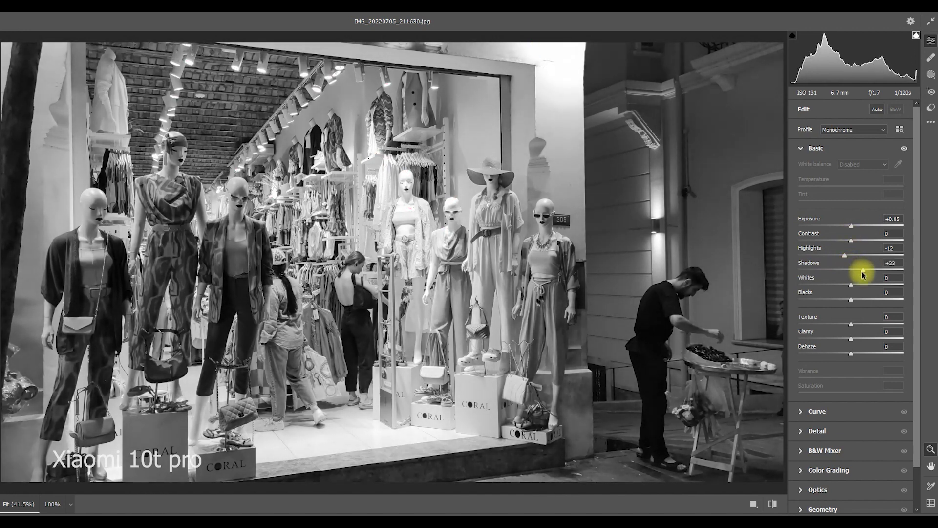
{"action": "left_click_drag", "start_coordinate": [862, 274], "coordinate": [849, 277]}
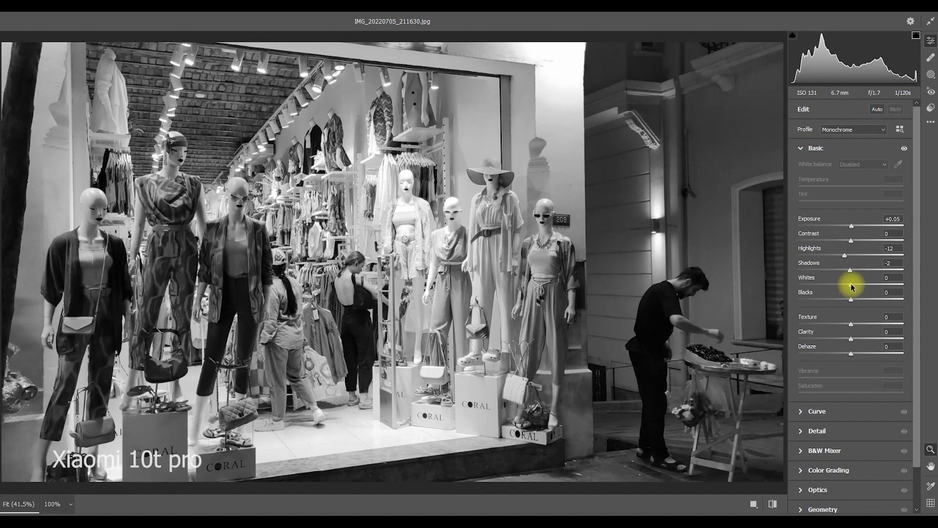
{"action": "mouse_move", "coordinate": [851, 287]}
{"action": "left_mouse_down"}
{"action": "mouse_move", "coordinate": [860, 289]}
{"action": "mouse_move", "coordinate": [852, 270]}
{"action": "mouse_move", "coordinate": [832, 309]}
{"action": "left_mouse_up"}
{"action": "left_click_drag", "start_coordinate": [836, 307], "coordinate": [864, 340]}
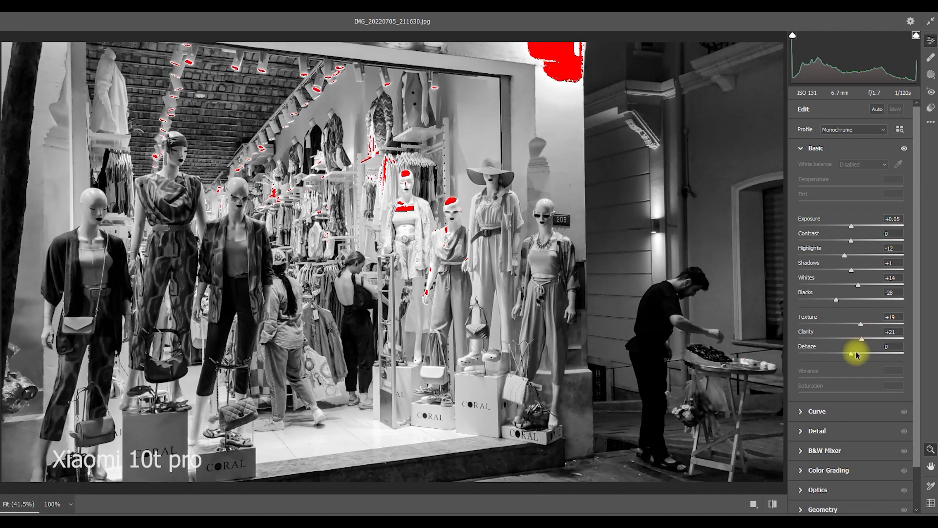
{"action": "mouse_move", "coordinate": [853, 355]}
{"action": "left_mouse_down"}
{"action": "mouse_move", "coordinate": [860, 352]}
{"action": "mouse_move", "coordinate": [837, 356]}
{"action": "mouse_move", "coordinate": [868, 338]}
{"action": "left_mouse_up"}
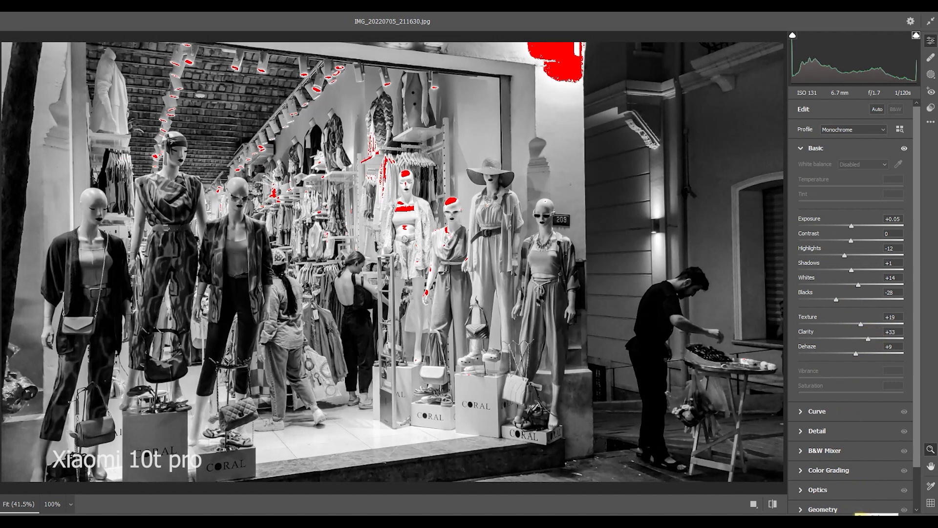
{"action": "left_click", "coordinate": [867, 514]}
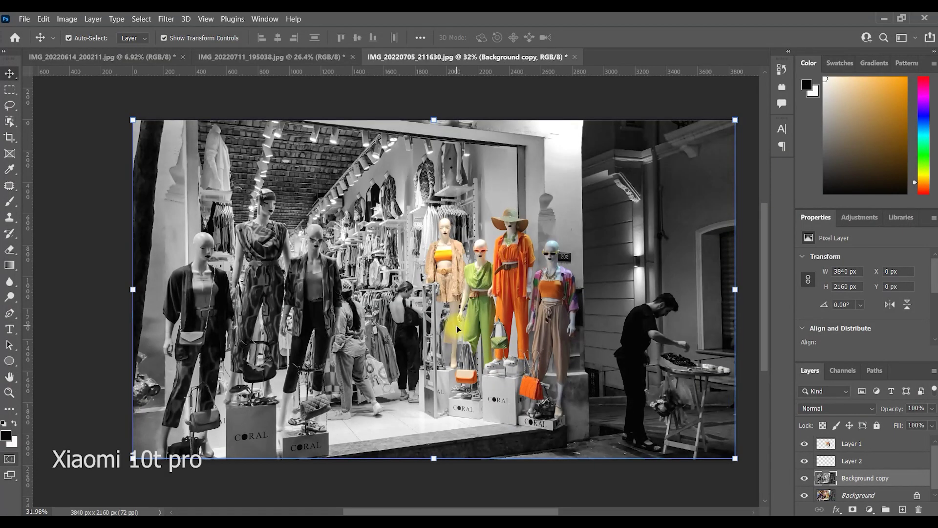
{"action": "left_click_drag", "start_coordinate": [440, 326], "coordinate": [425, 323]}
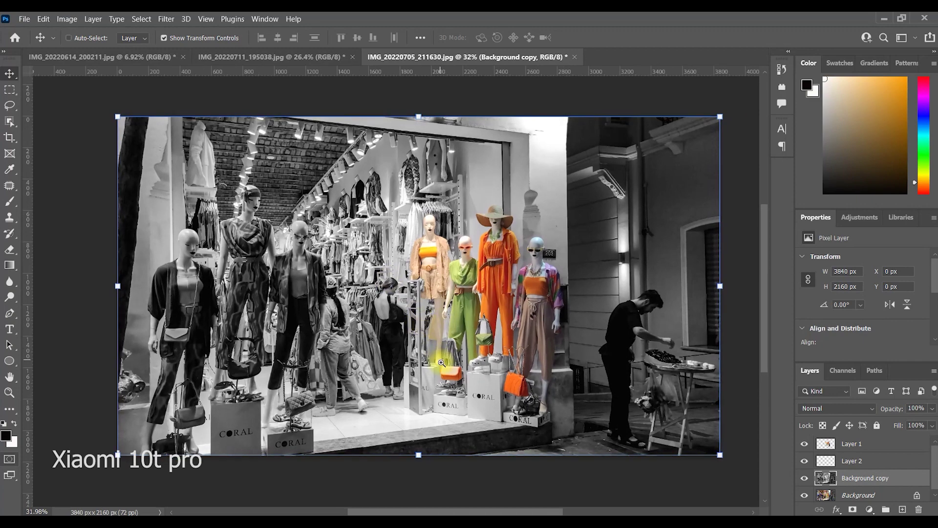
{"action": "left_click_drag", "start_coordinate": [441, 363], "coordinate": [438, 368]}
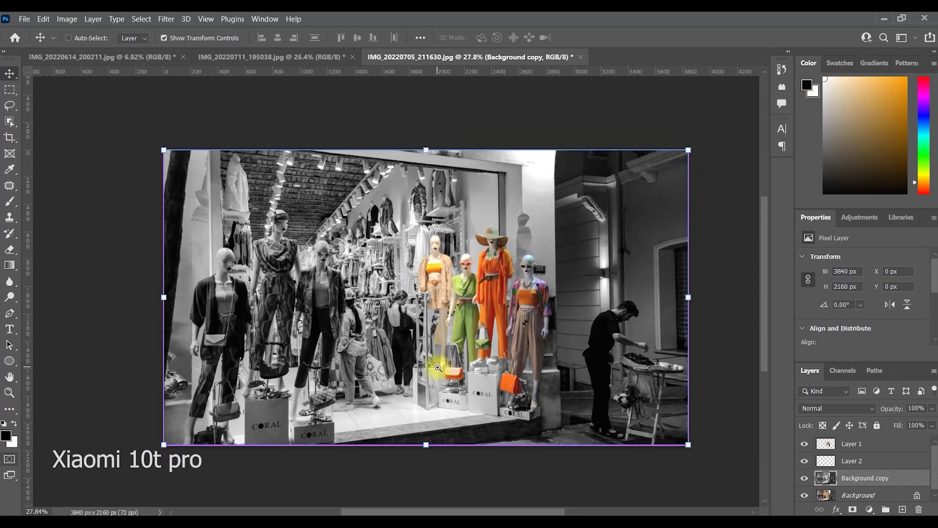
{"action": "left_click", "coordinate": [8, 141]}
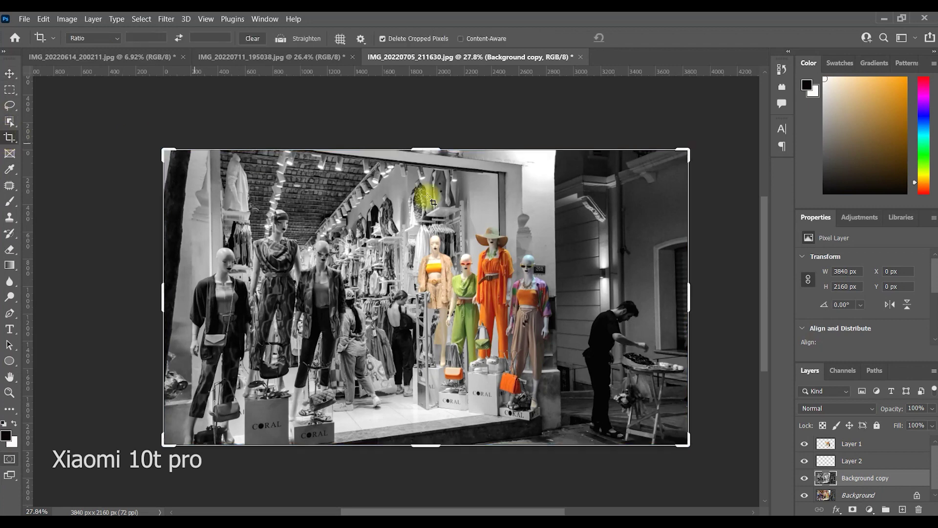
{"action": "left_click_drag", "start_coordinate": [690, 305], "coordinate": [624, 307]}
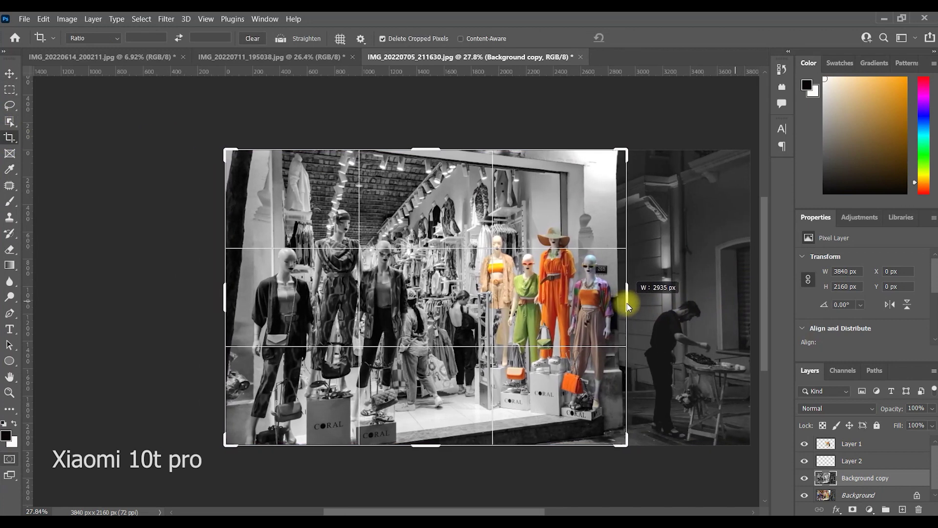
{"action": "left_click_drag", "start_coordinate": [625, 307], "coordinate": [627, 303]}
{"action": "key", "text": "Return"}
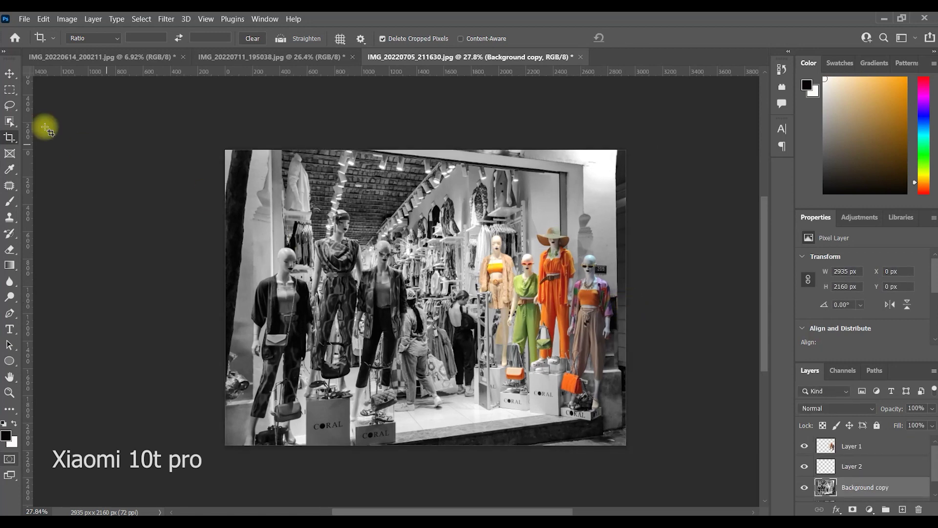
{"action": "left_click", "coordinate": [10, 75]}
{"action": "left_click", "coordinate": [86, 137]}
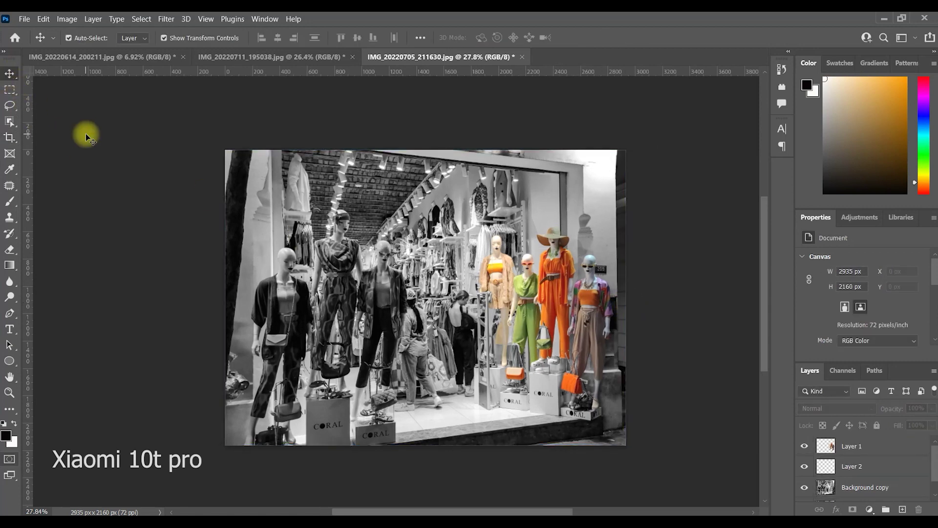
{"action": "key", "text": "ctrl+z"}
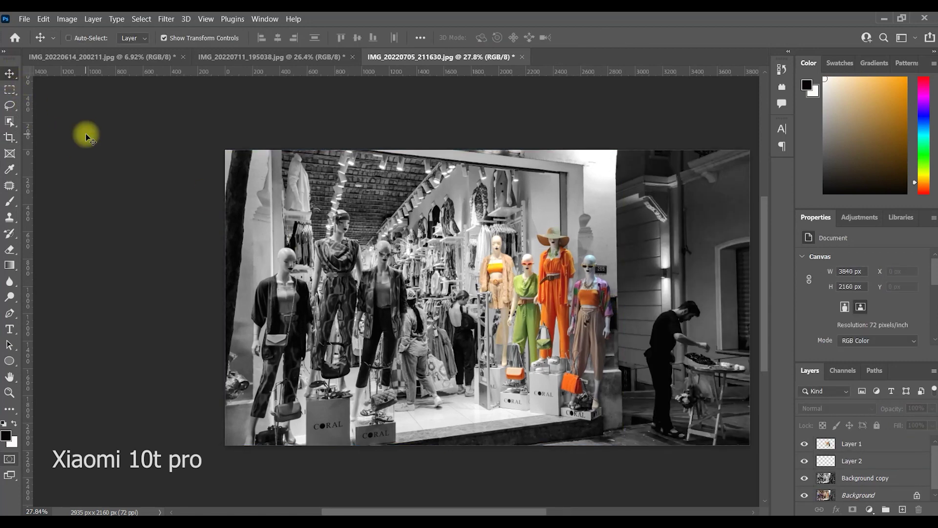
{"action": "key", "text": "ctrl+z"}
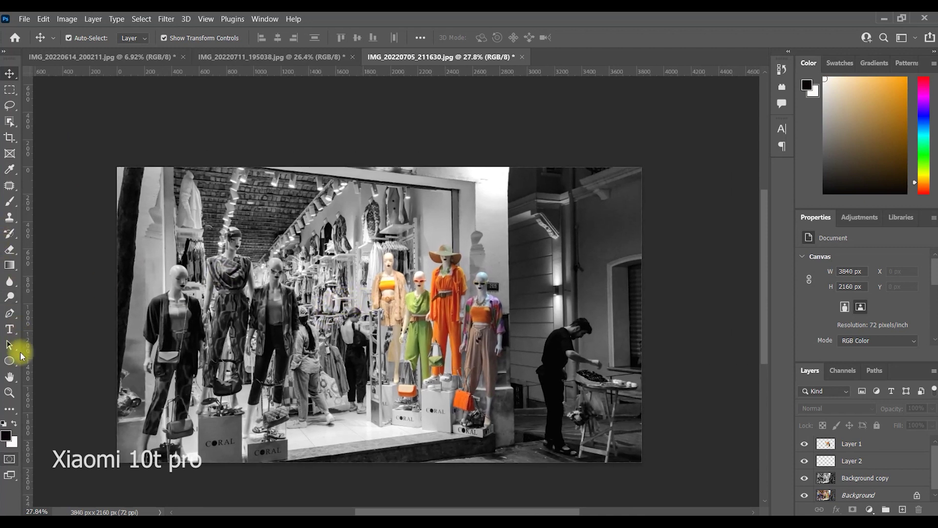
Step: Draw a black rectangle and stretch it to cover the photo's full-height right side
{"action": "left_click", "coordinate": [9, 360]}
{"action": "left_click", "coordinate": [35, 362]}
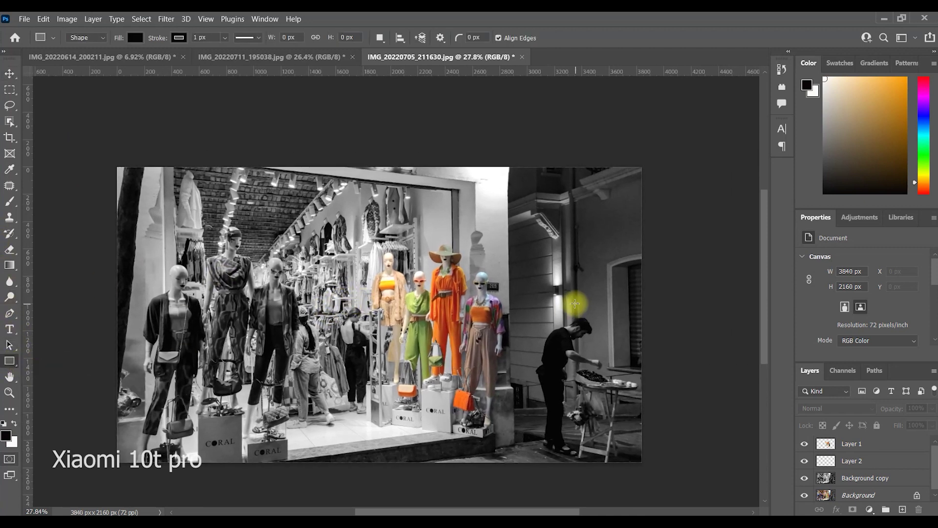
{"action": "left_click_drag", "start_coordinate": [509, 168], "coordinate": [554, 275]}
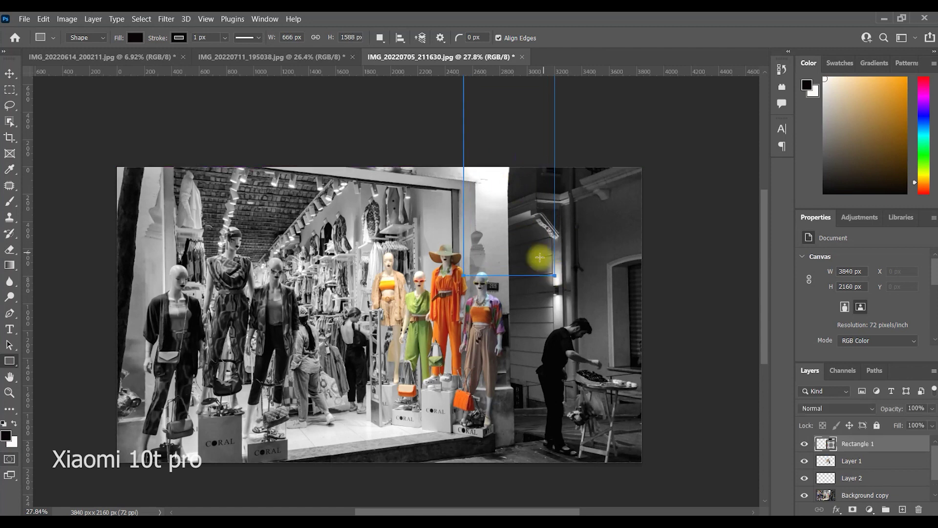
{"action": "left_click", "coordinate": [9, 73]}
{"action": "mouse_move", "coordinate": [493, 190]}
{"action": "left_mouse_down"}
{"action": "mouse_move", "coordinate": [577, 272]}
{"action": "mouse_move", "coordinate": [598, 371]}
{"action": "left_mouse_up"}
{"action": "left_click_drag", "start_coordinate": [553, 244], "coordinate": [496, 148]}
{"action": "left_click", "coordinate": [7, 80]}
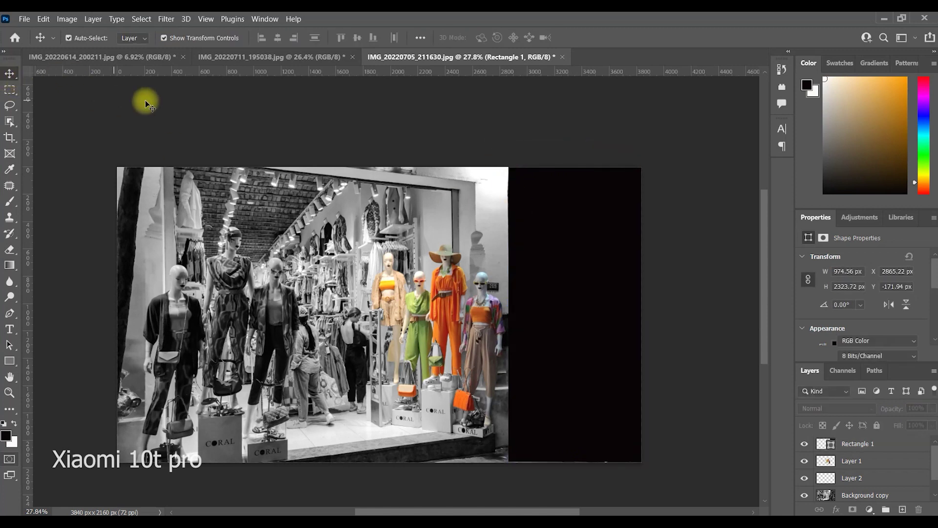
{"action": "left_click", "coordinate": [594, 334]}
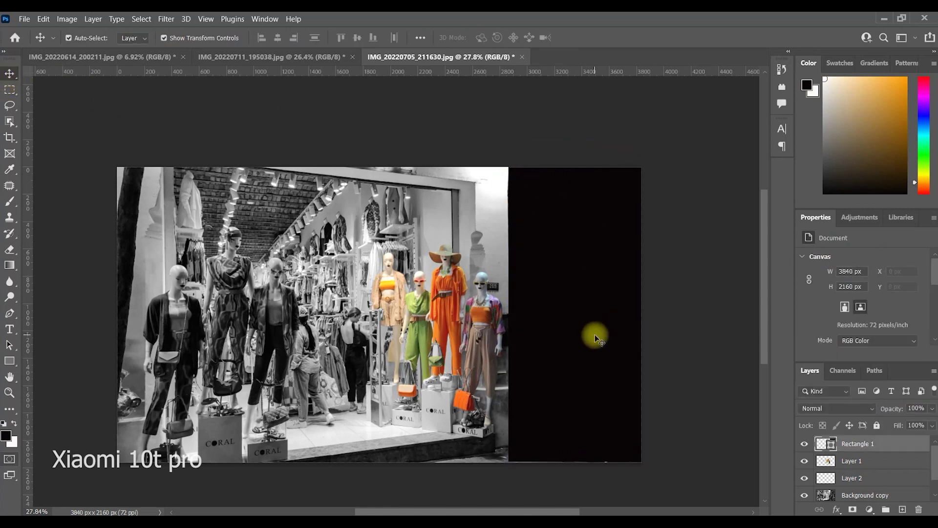
Step: Switch to the IMG_20220711 poster and select its Istanbul title and photo-credit text layers
{"action": "left_click", "coordinate": [717, 362]}
{"action": "left_click", "coordinate": [295, 58]}
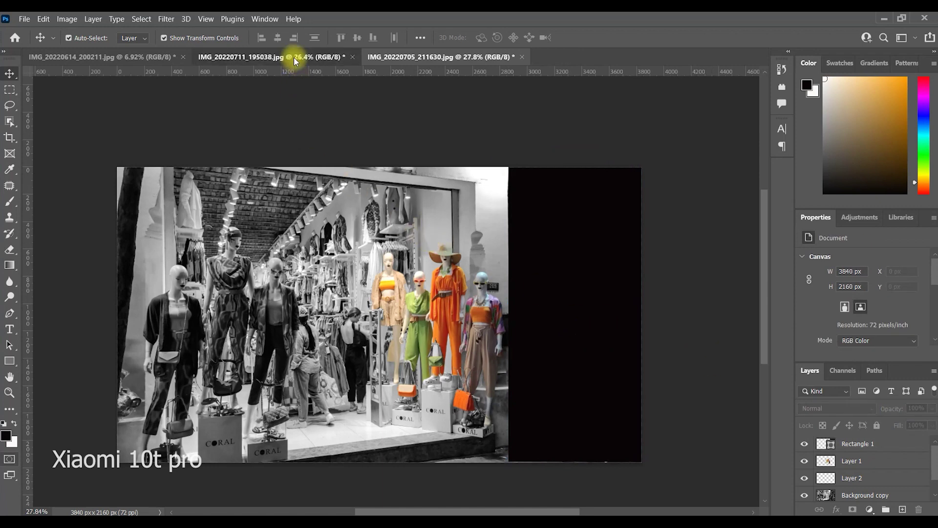
{"action": "left_click_drag", "start_coordinate": [733, 155], "coordinate": [607, 465]}
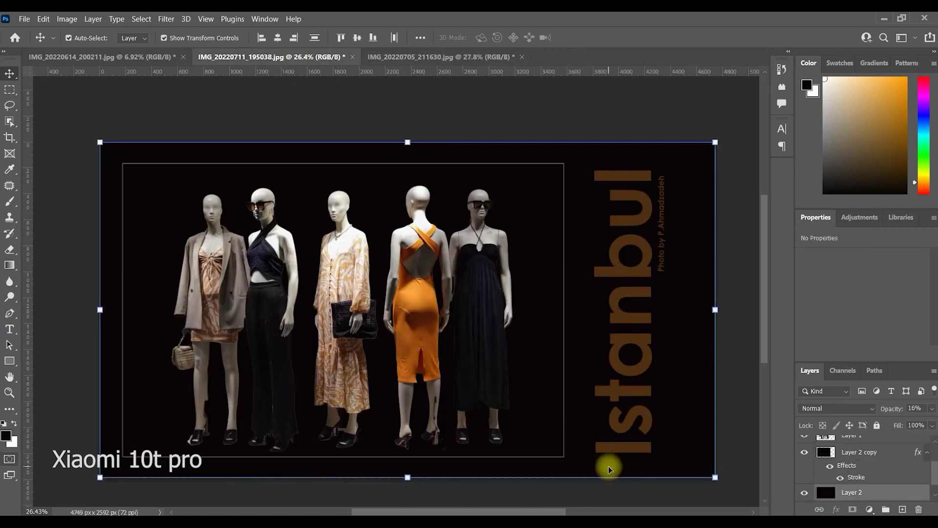
{"action": "left_click", "coordinate": [748, 336]}
{"action": "left_click", "coordinate": [635, 320]}
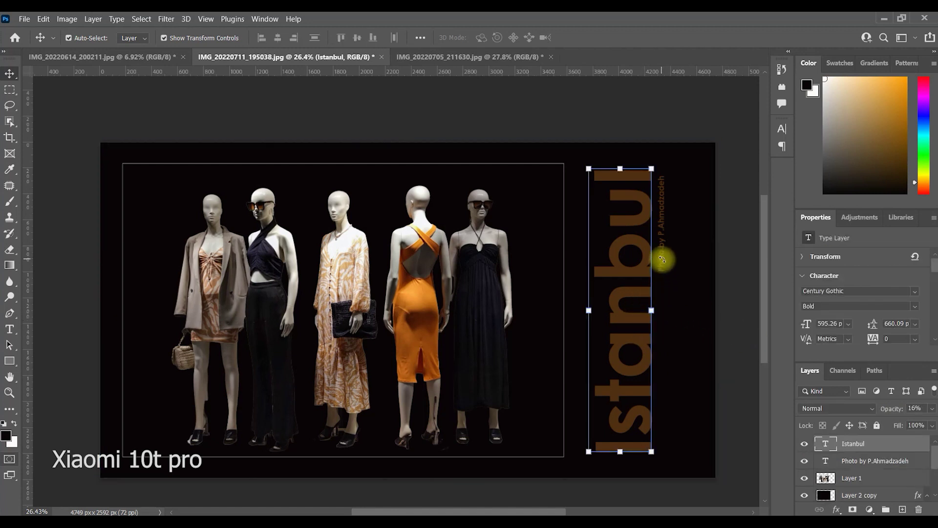
{"action": "left_click", "coordinate": [846, 462], "text": "shift"}
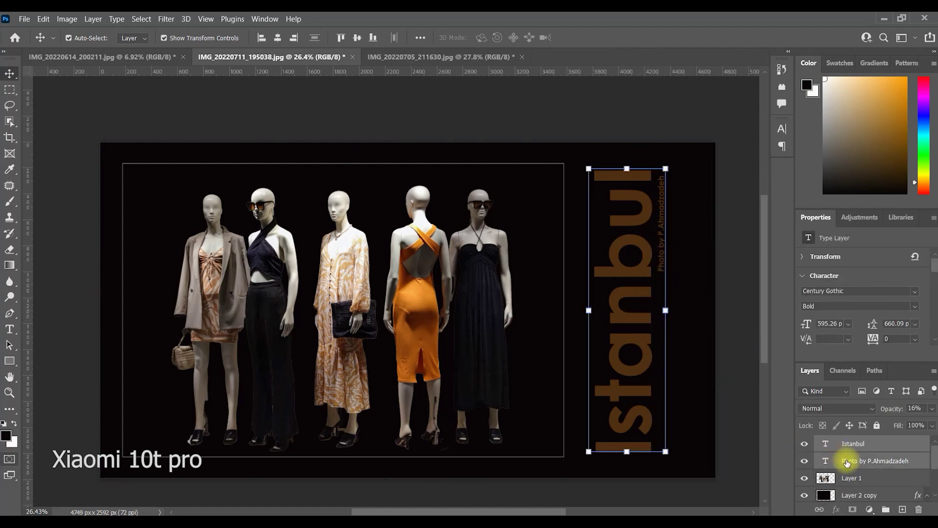
Step: Carry both texts onto the shop-window photo, then shrink and position the Istanbul text in the black panel
{"action": "mouse_move", "coordinate": [618, 168]}
{"action": "left_mouse_down"}
{"action": "mouse_move", "coordinate": [485, 61]}
{"action": "mouse_move", "coordinate": [579, 234]}
{"action": "mouse_move", "coordinate": [578, 323]}
{"action": "left_mouse_up"}
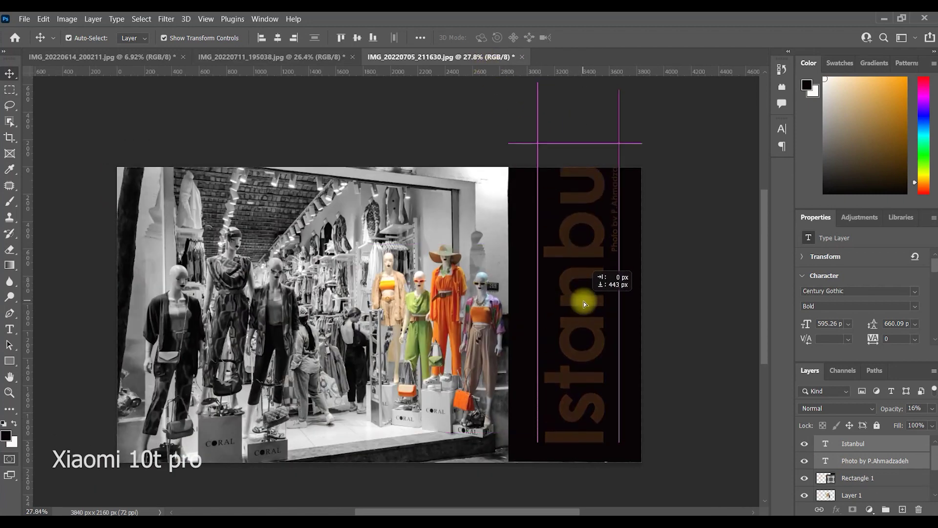
{"action": "left_click_drag", "start_coordinate": [615, 165], "coordinate": [609, 187]}
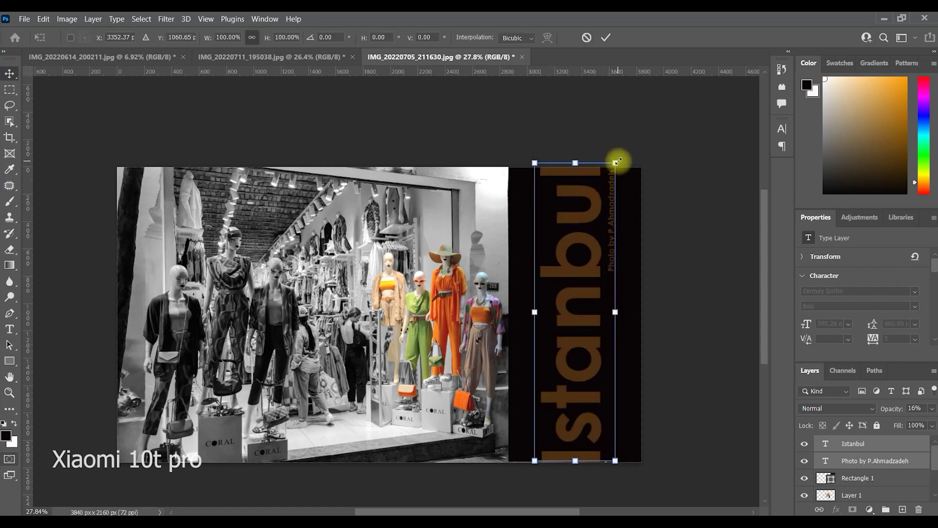
{"action": "left_click_drag", "start_coordinate": [588, 262], "coordinate": [582, 253]}
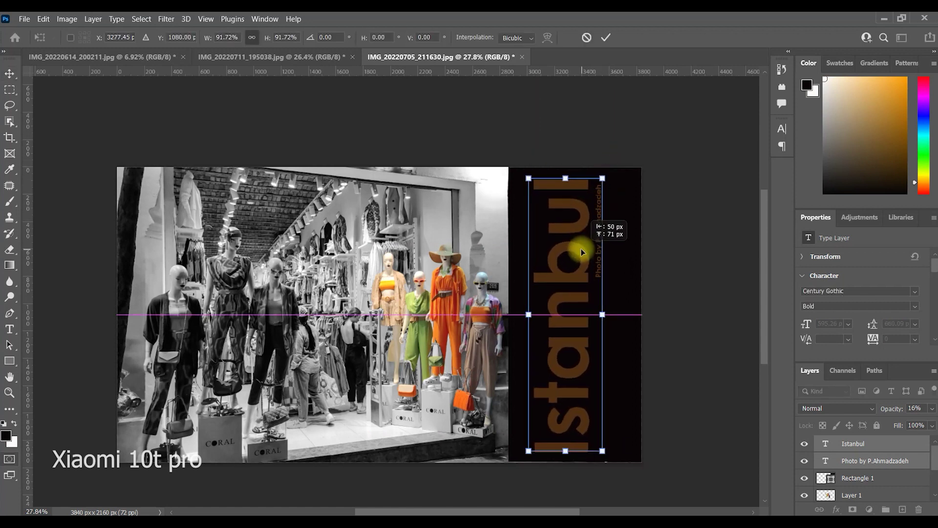
{"action": "key", "text": "Return"}
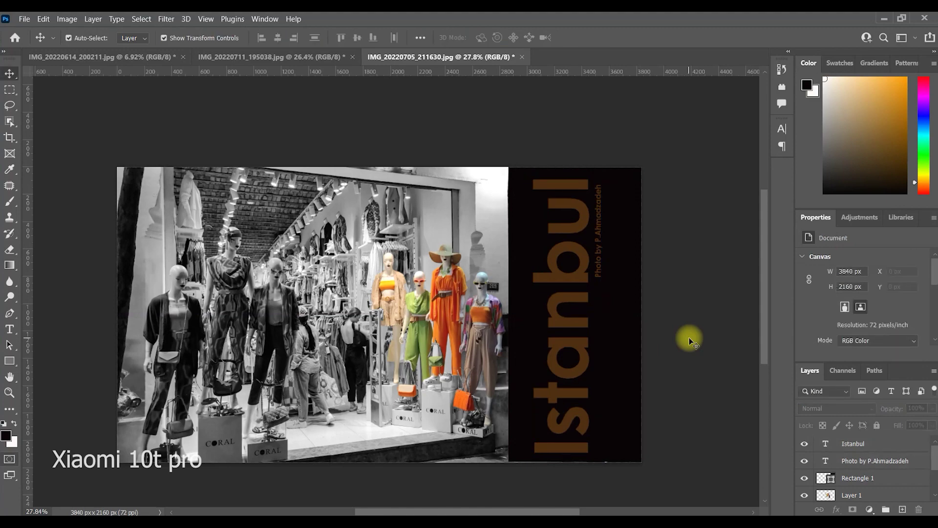
Step: Zoom in on the coloured mannequins and select Layer 1
{"action": "mouse_move", "coordinate": [384, 373]}
{"action": "left_mouse_down"}
{"action": "mouse_move", "coordinate": [474, 331]}
{"action": "mouse_move", "coordinate": [517, 336]}
{"action": "left_mouse_up"}
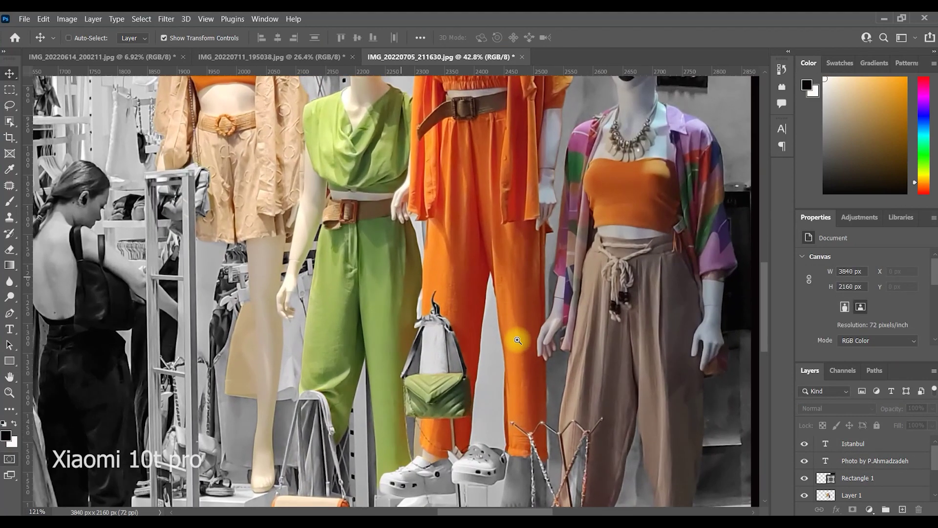
{"action": "left_click_drag", "start_coordinate": [471, 189], "coordinate": [478, 361]}
{"action": "left_click_drag", "start_coordinate": [350, 385], "coordinate": [389, 391]}
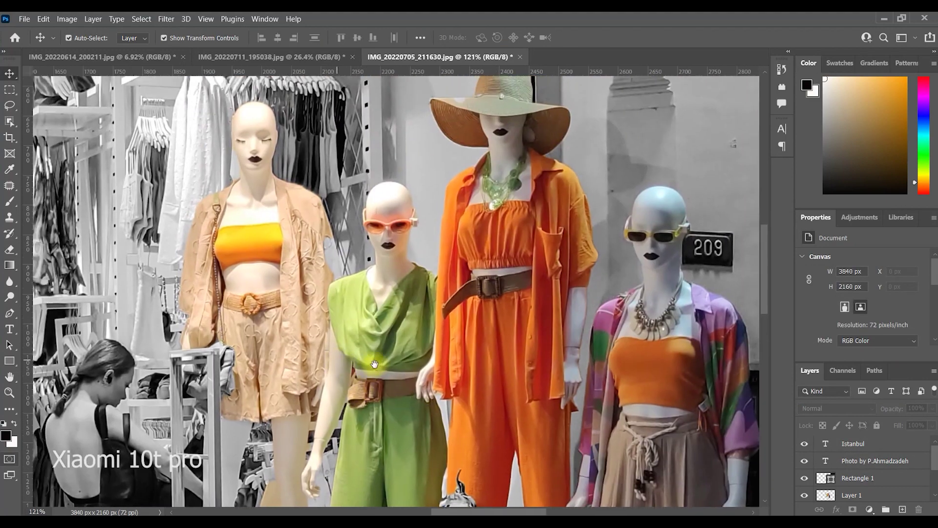
{"action": "left_click_drag", "start_coordinate": [418, 363], "coordinate": [433, 311]}
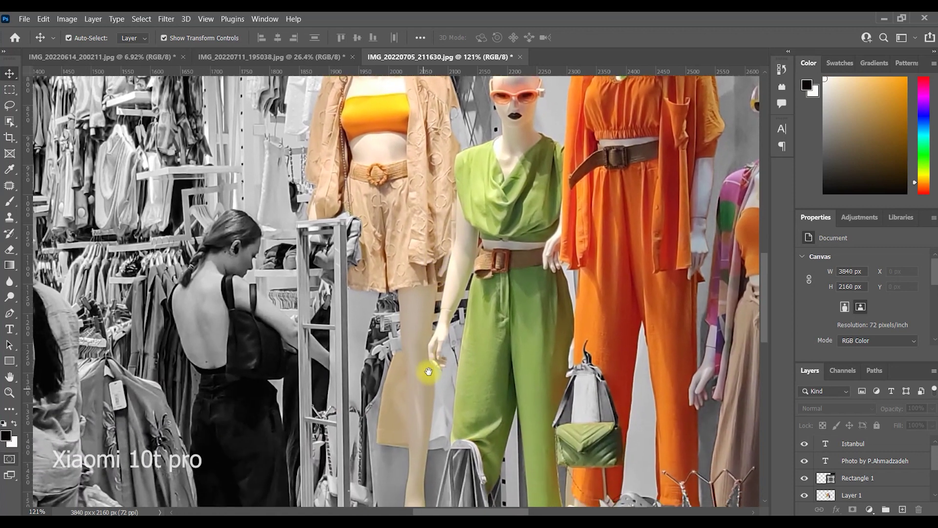
{"action": "scroll", "coordinate": [427, 371], "scroll_direction": "down", "scroll_amount": 3}
{"action": "left_click", "coordinate": [417, 364]}
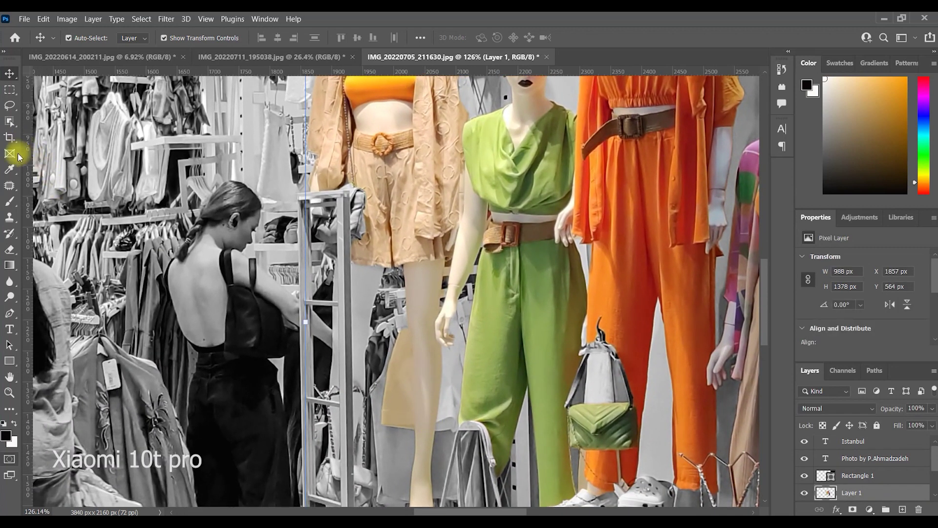
Step: Erase the stray beige colour beside the shorts-wearing mannequin's leg with a 53 px eraser
{"action": "left_click", "coordinate": [10, 249]}
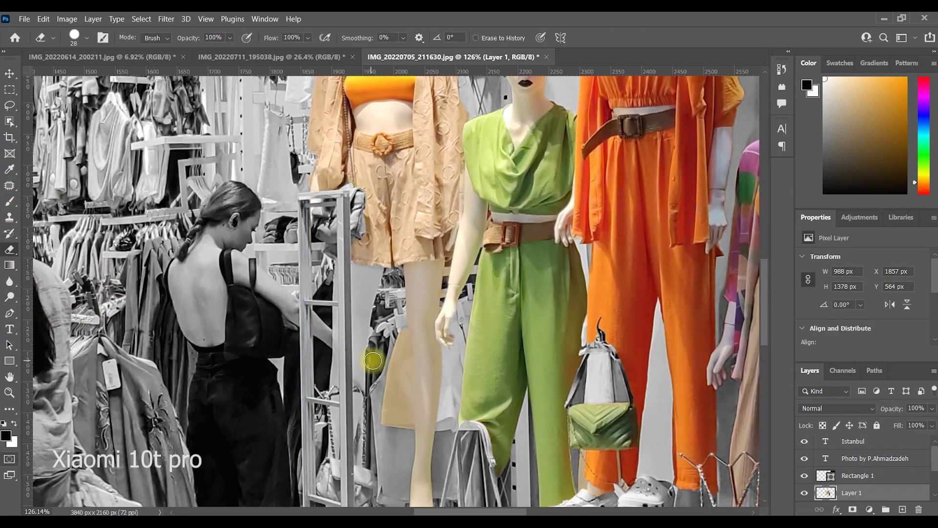
{"action": "mouse_move", "coordinate": [389, 372]}
{"action": "left_mouse_down"}
{"action": "mouse_move", "coordinate": [426, 319]}
{"action": "mouse_move", "coordinate": [492, 325]}
{"action": "left_mouse_up"}
{"action": "right_click", "coordinate": [408, 316]}
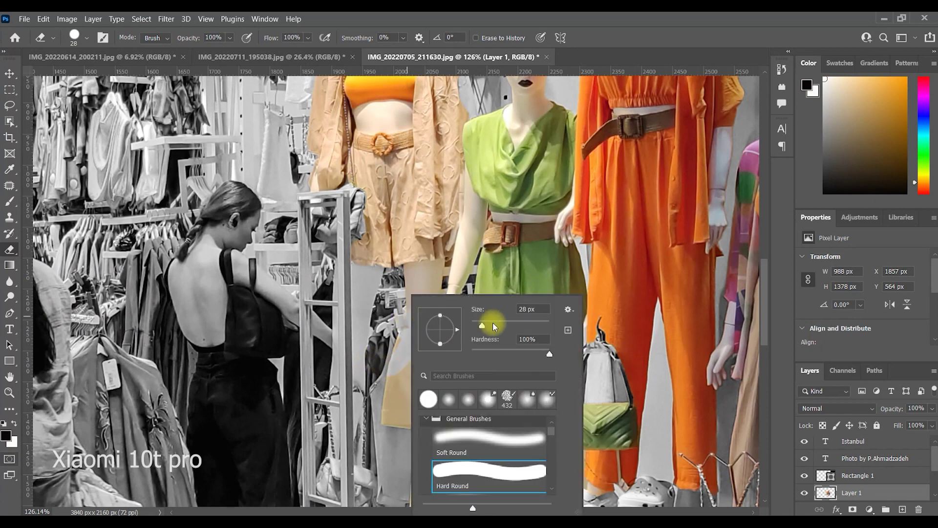
{"action": "left_click", "coordinate": [402, 302]}
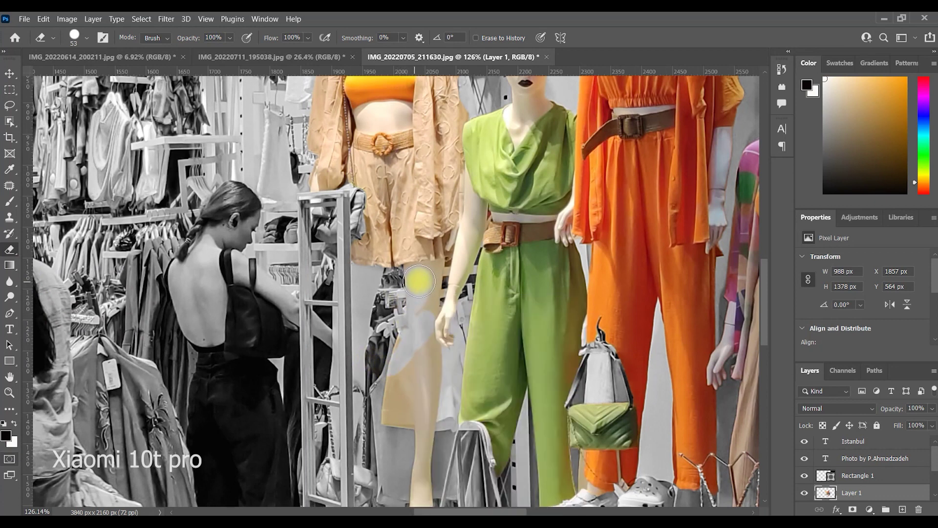
{"action": "left_click_drag", "start_coordinate": [426, 299], "coordinate": [417, 346]}
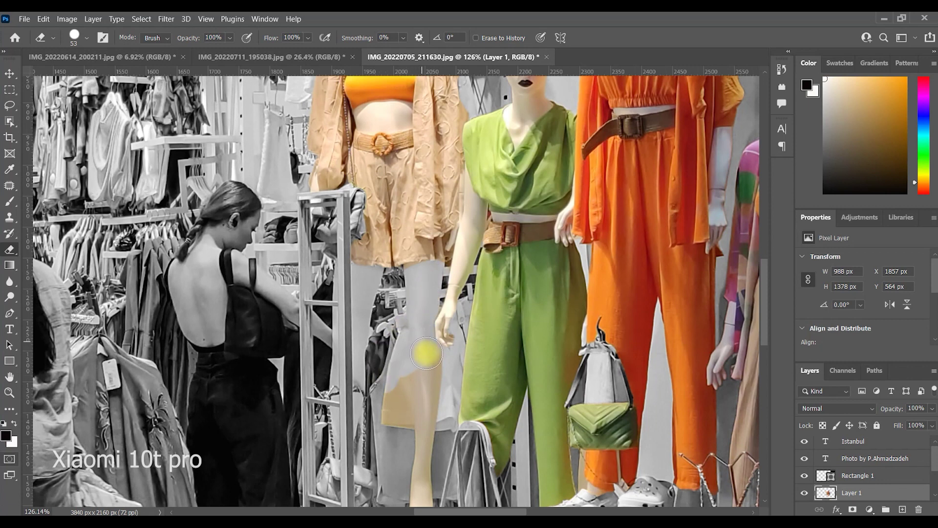
{"action": "left_click_drag", "start_coordinate": [414, 376], "coordinate": [419, 442]}
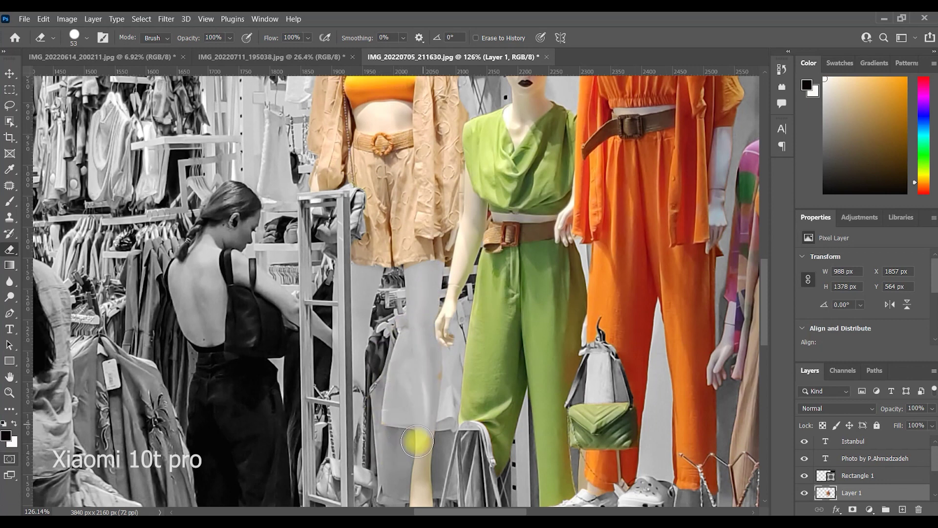
Step: Pan around the mannequin group, legs, bags and dark panel to inspect the edges
{"action": "left_click_drag", "start_coordinate": [401, 403], "coordinate": [386, 299]}
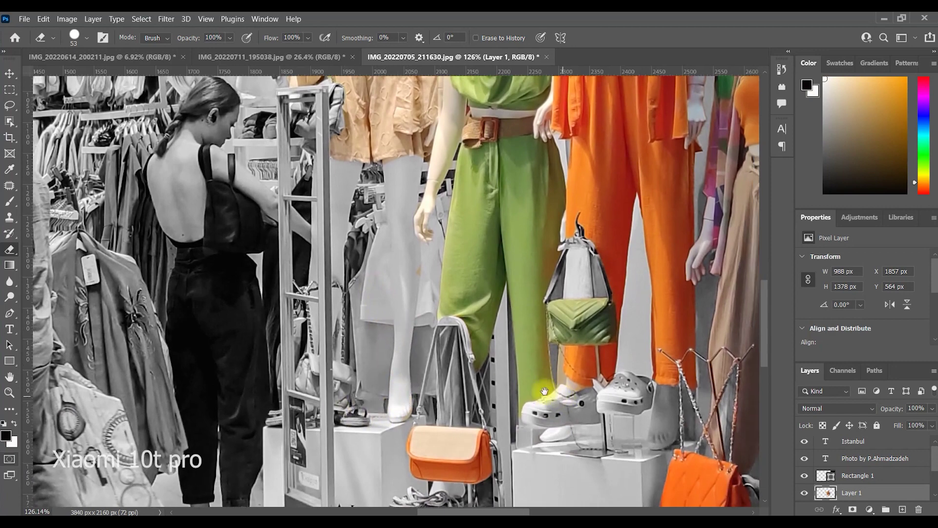
{"action": "left_click_drag", "start_coordinate": [567, 389], "coordinate": [302, 289]}
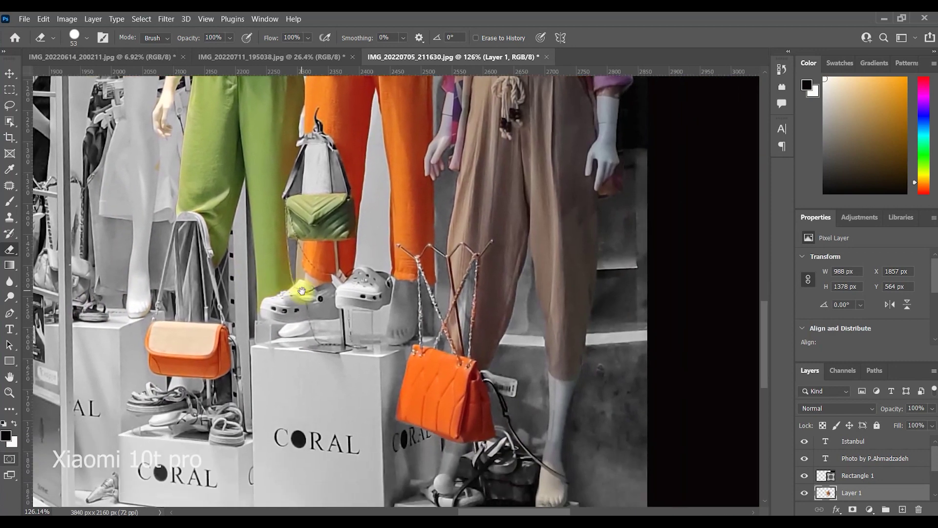
{"action": "scroll", "coordinate": [302, 289], "scroll_direction": "down", "scroll_amount": 5}
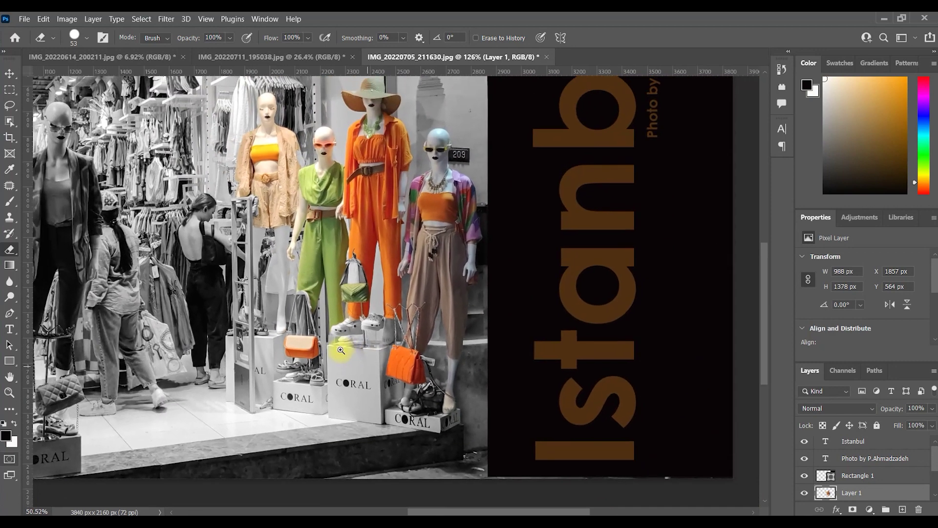
{"action": "left_click_drag", "start_coordinate": [312, 286], "coordinate": [356, 318]}
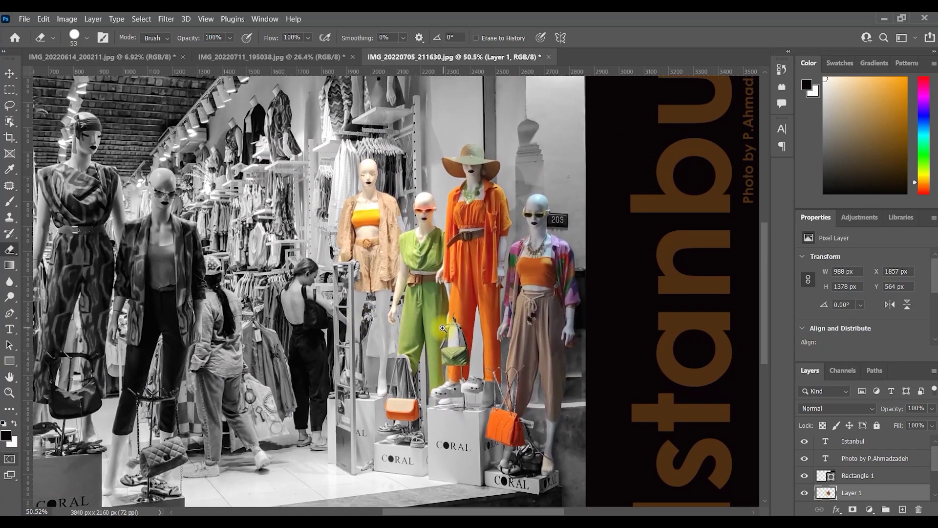
{"action": "scroll", "coordinate": [443, 328], "scroll_direction": "down", "scroll_amount": 3}
{"action": "scroll", "coordinate": [407, 279], "scroll_direction": "up", "scroll_amount": 5}
{"action": "scroll", "coordinate": [447, 272], "scroll_direction": "left", "scroll_amount": 5}
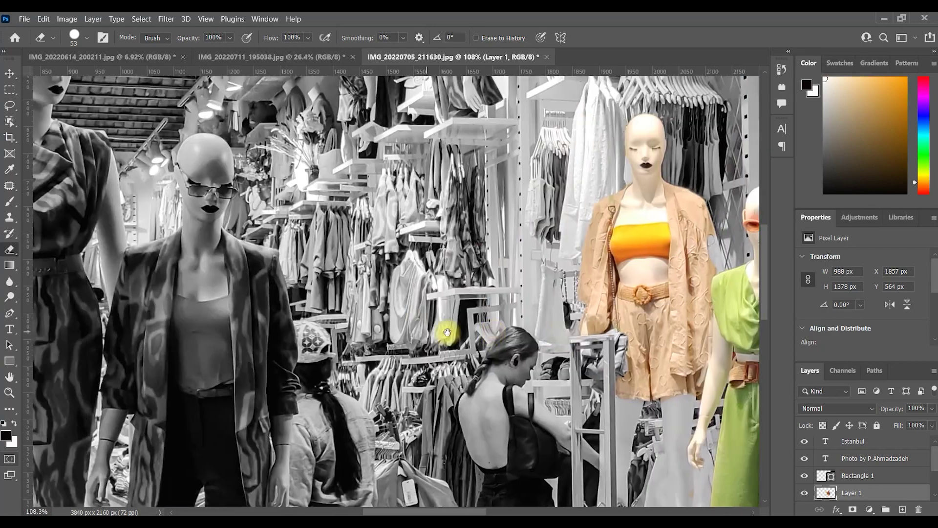
{"action": "scroll", "coordinate": [447, 329], "scroll_direction": "left", "scroll_amount": 7}
{"action": "scroll", "coordinate": [421, 380], "scroll_direction": "down", "scroll_amount": 5}
{"action": "scroll", "coordinate": [446, 291], "scroll_direction": "left", "scroll_amount": 2}
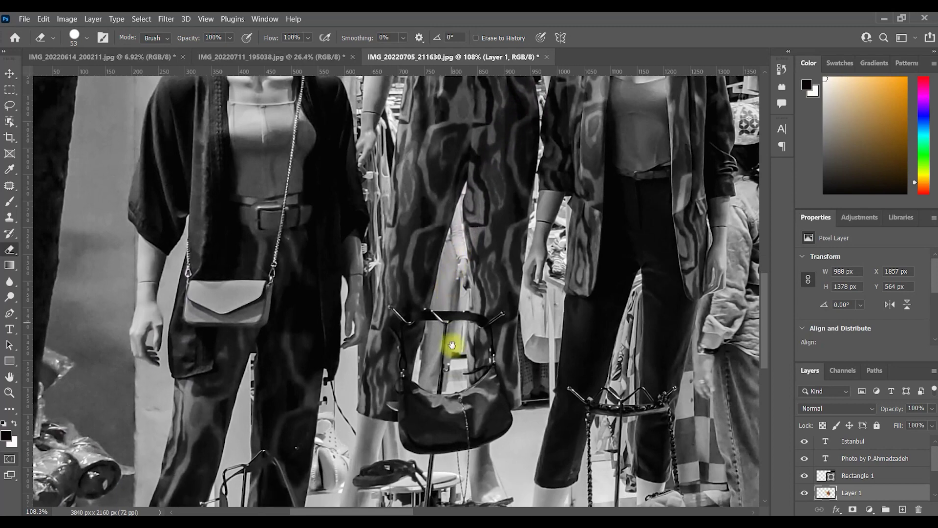
{"action": "scroll", "coordinate": [448, 341], "scroll_direction": "down", "scroll_amount": 2}
{"action": "scroll", "coordinate": [426, 345], "scroll_direction": "up", "scroll_amount": 4}
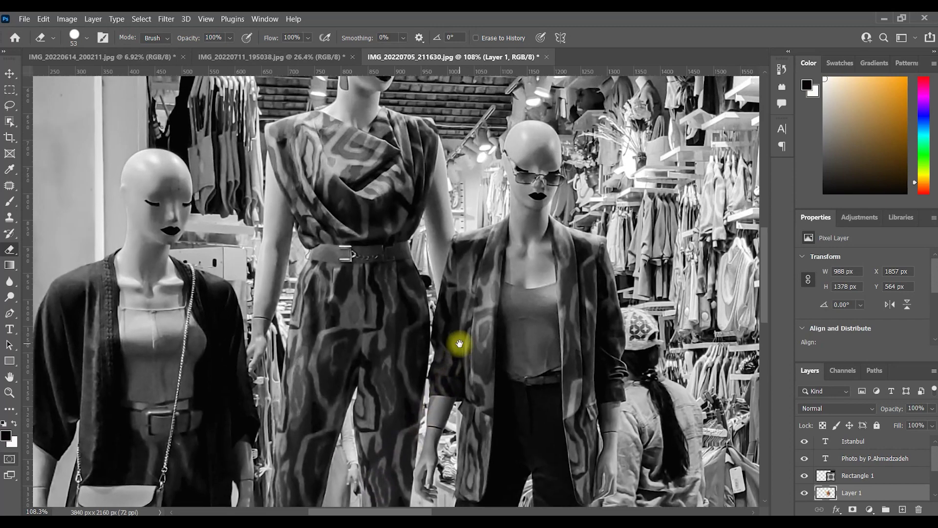
{"action": "scroll", "coordinate": [228, 322], "scroll_direction": "right", "scroll_amount": 10}
{"action": "scroll", "coordinate": [228, 322], "scroll_direction": "right", "scroll_amount": 10}
{"action": "scroll", "coordinate": [319, 287], "scroll_direction": "up", "scroll_amount": 3}
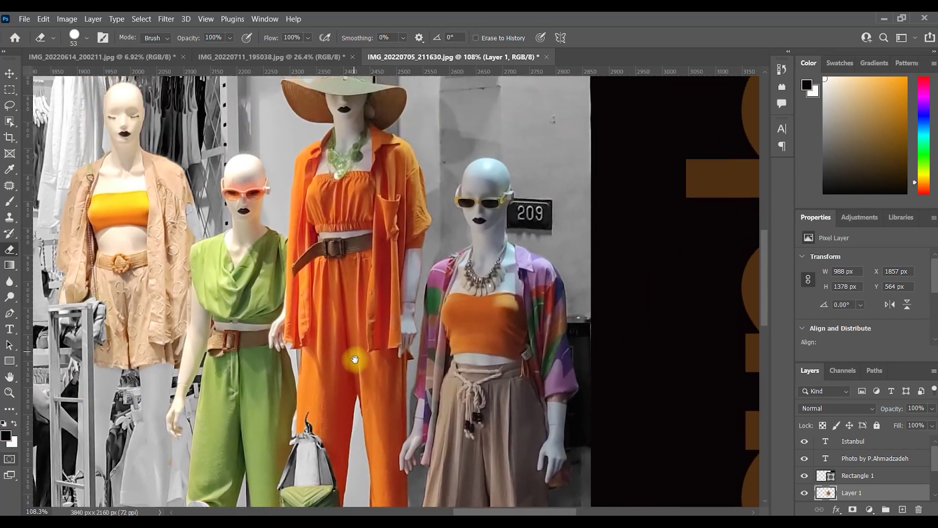
{"action": "scroll", "coordinate": [356, 346], "scroll_direction": "up", "scroll_amount": 1}
{"action": "mouse_move", "coordinate": [357, 300]}
{"action": "left_mouse_down"}
{"action": "mouse_move", "coordinate": [361, 310]}
{"action": "mouse_move", "coordinate": [340, 335]}
{"action": "mouse_move", "coordinate": [383, 371]}
{"action": "left_mouse_up"}
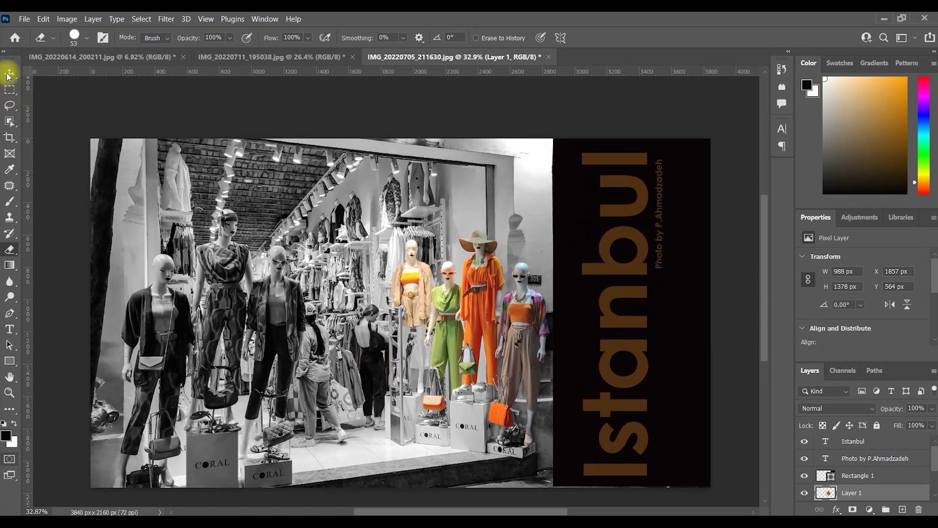
Step: Duplicate the black Rectangle 1 panel and place the copy along the photo's left edge
{"action": "left_click", "coordinate": [8, 74]}
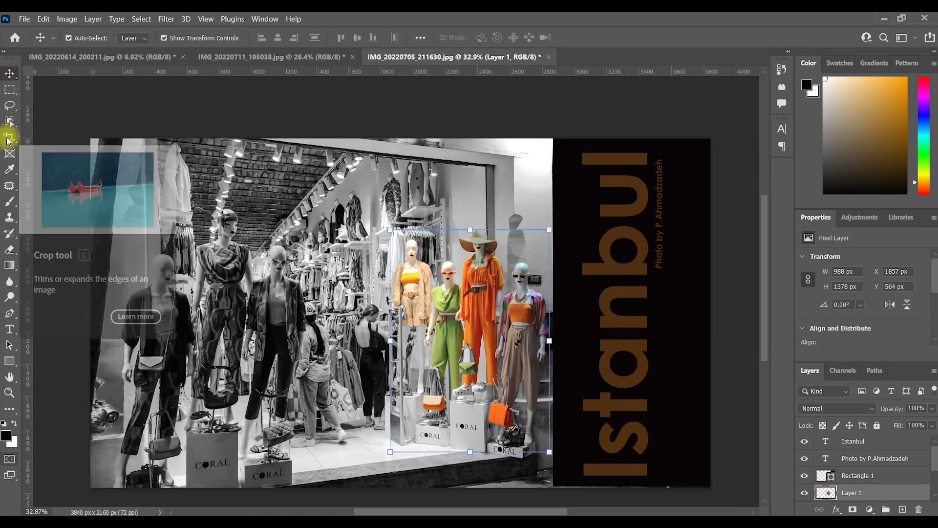
{"action": "left_click", "coordinate": [116, 111]}
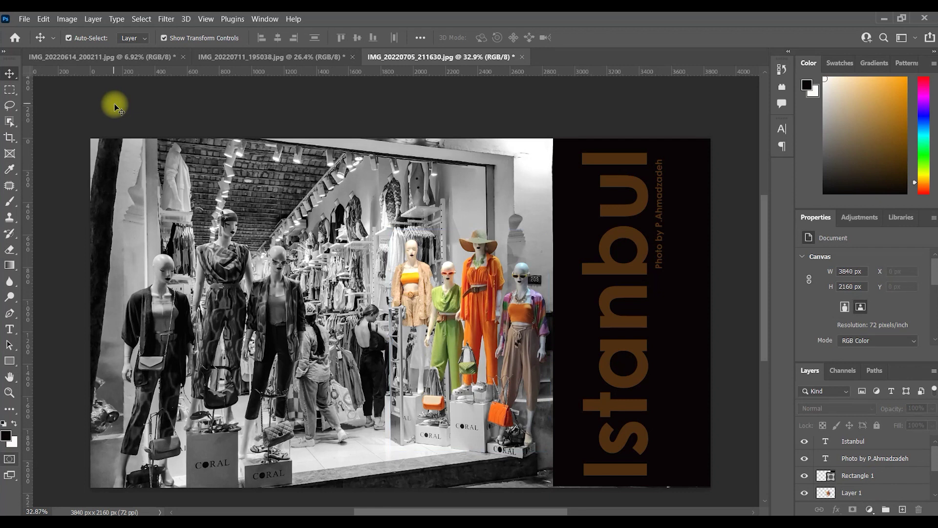
{"action": "left_click", "coordinate": [684, 340]}
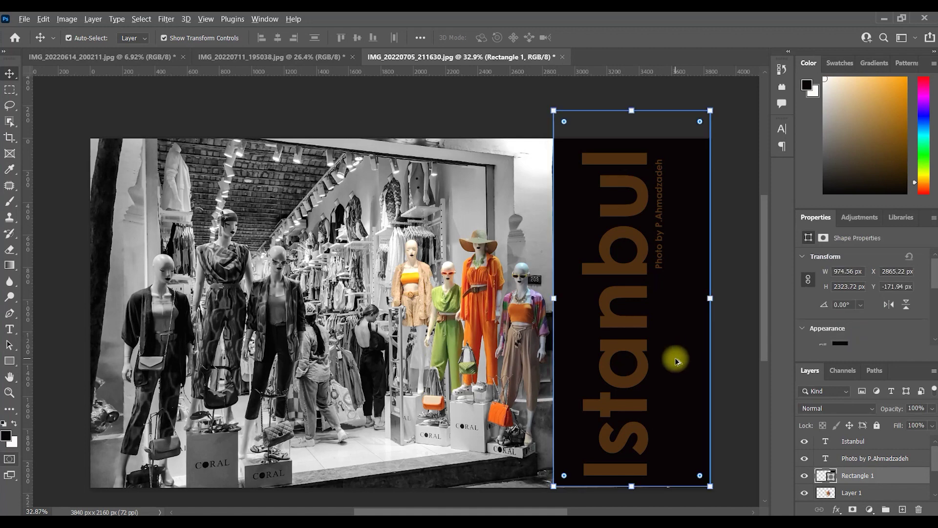
{"action": "left_click_drag", "start_coordinate": [680, 361], "coordinate": [210, 345]}
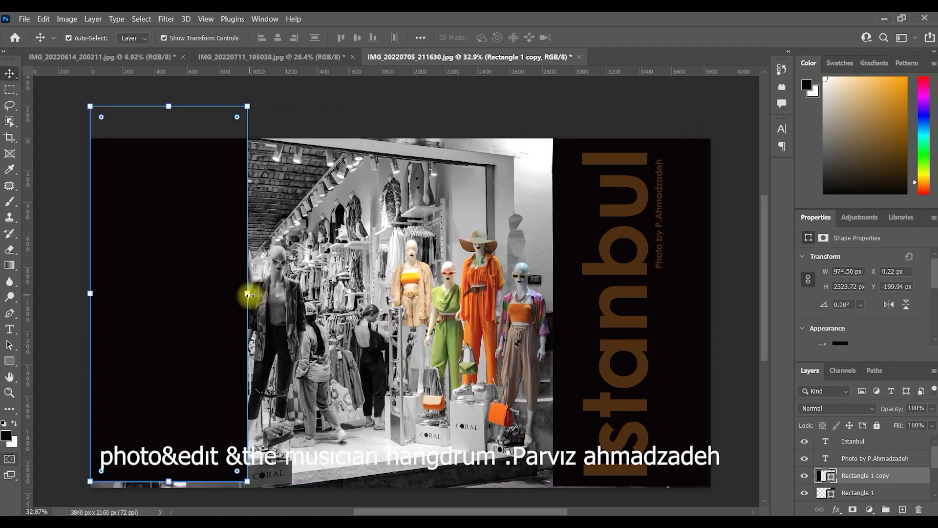
{"action": "left_click_drag", "start_coordinate": [210, 301], "coordinate": [91, 311]}
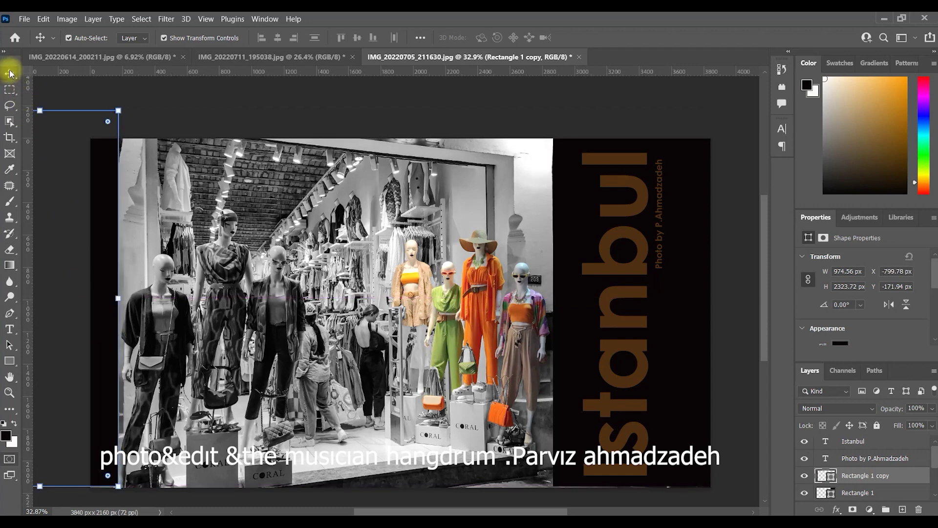
{"action": "left_click", "coordinate": [277, 276], "text": "ctrl"}
{"action": "scroll", "coordinate": [430, 386], "scroll_direction": "down", "scroll_amount": 2}
{"action": "left_click_drag", "start_coordinate": [431, 402], "coordinate": [458, 415]}
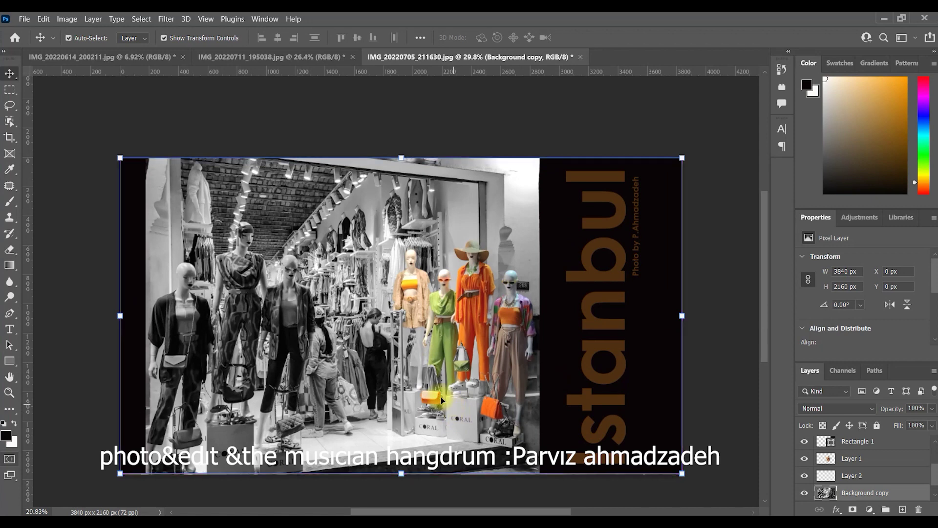
{"action": "left_click_drag", "start_coordinate": [441, 397], "coordinate": [457, 415]}
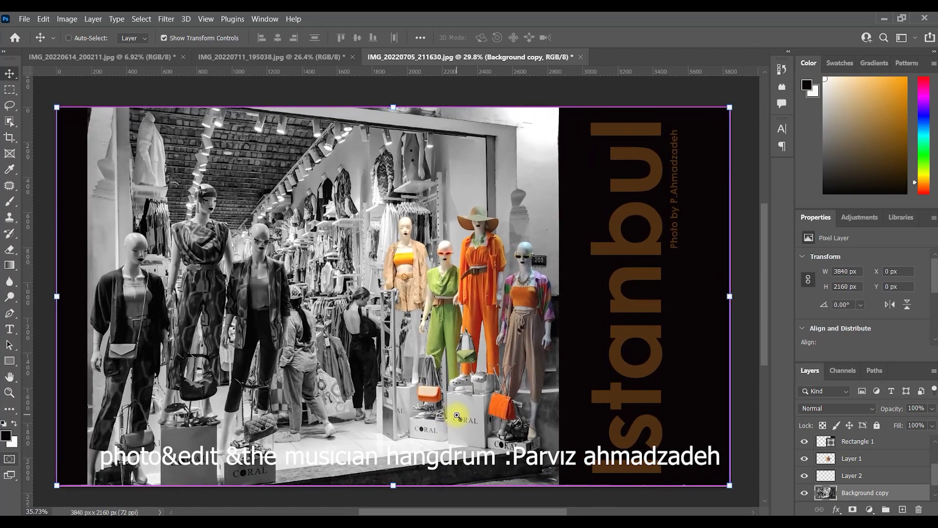